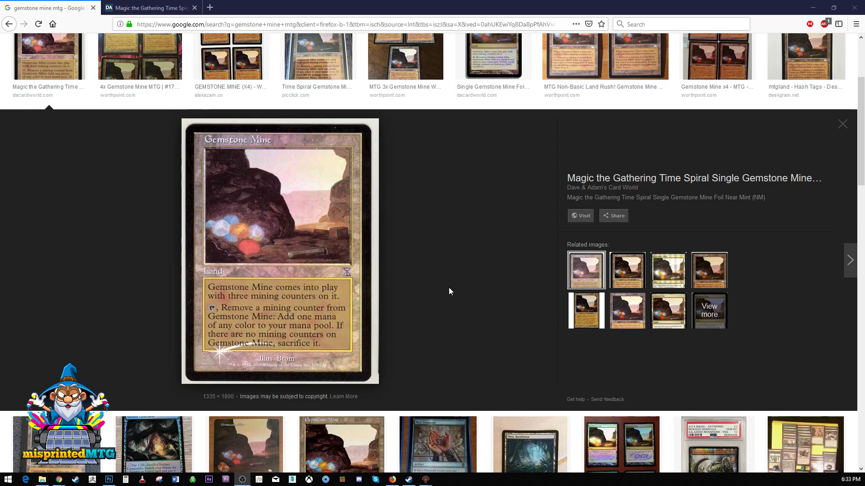
# - Check the image size filter choices on the 'gemstone mine mtg' Google Images results, leaving them unchanged
pyautogui.scroll(3, 448, 291)
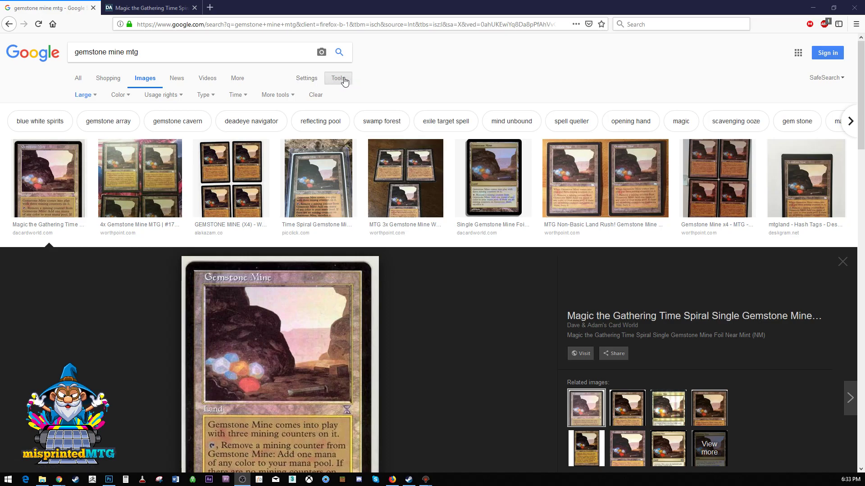
pyautogui.click(90, 100)
pyautogui.click(90, 99)
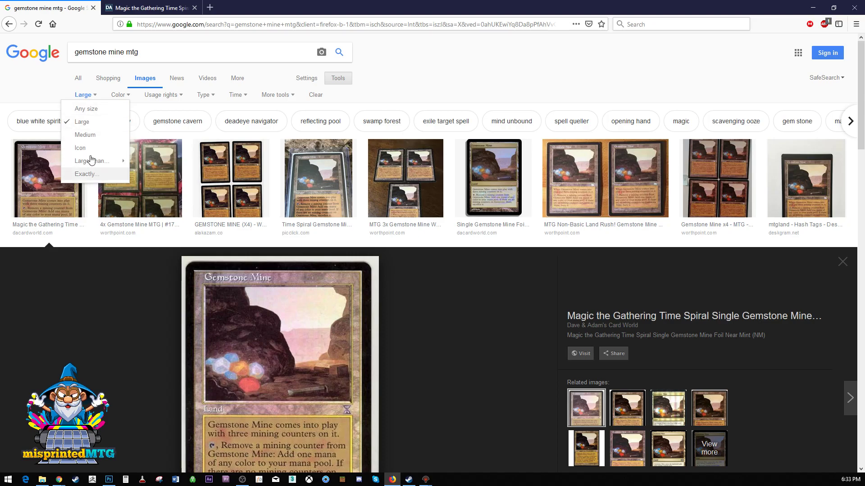
pyautogui.click(36, 350)
pyautogui.scroll(-4, 36, 349)
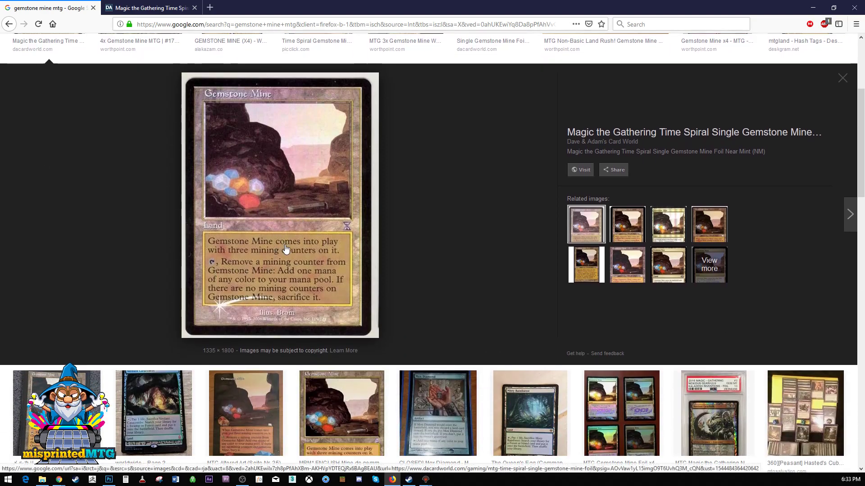
# - Copy the enlarged Gemstone Mine card image from the Dave & Adam's product page
pyautogui.click(149, 8)
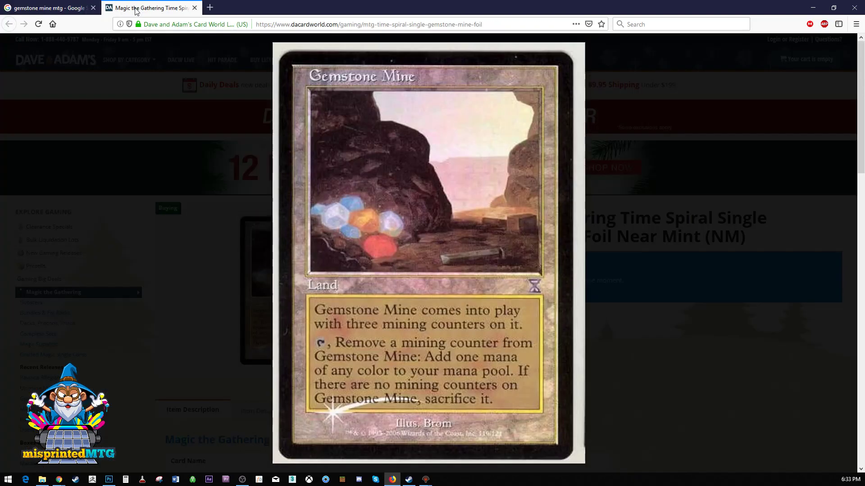
pyautogui.rightClick(423, 214)
pyautogui.click(467, 232)
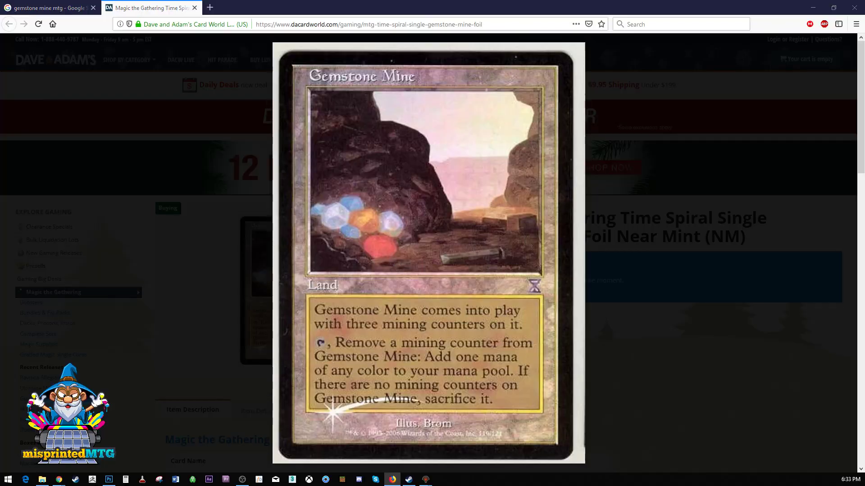
# - Set up a new 1335 × 1800 px, 72 ppi document in CMYK Color mode
pyautogui.hotkey('alt', 'Tab')
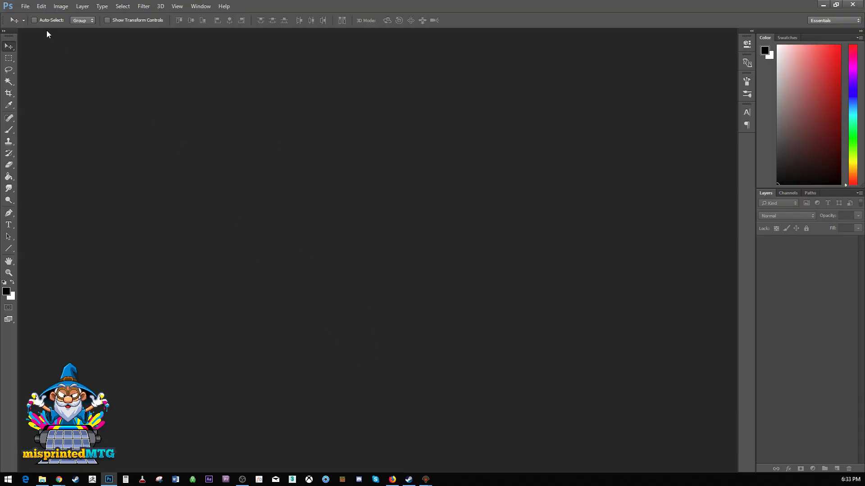
pyautogui.click(25, 6)
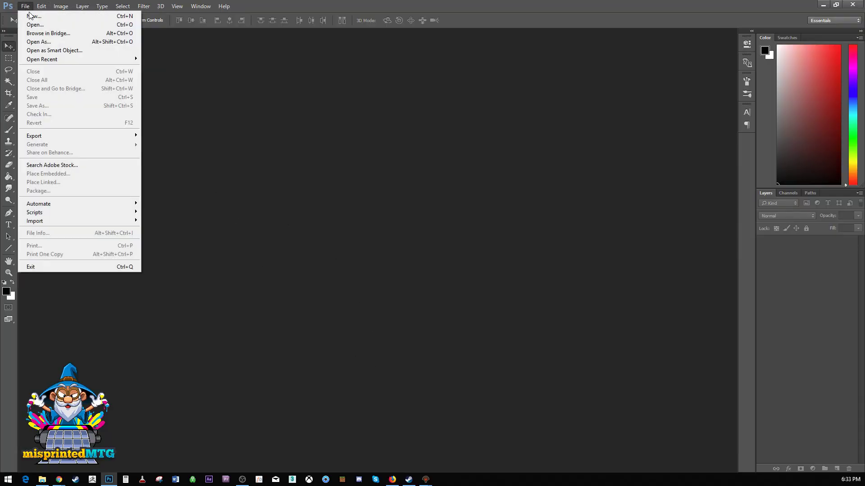
pyautogui.click(31, 17)
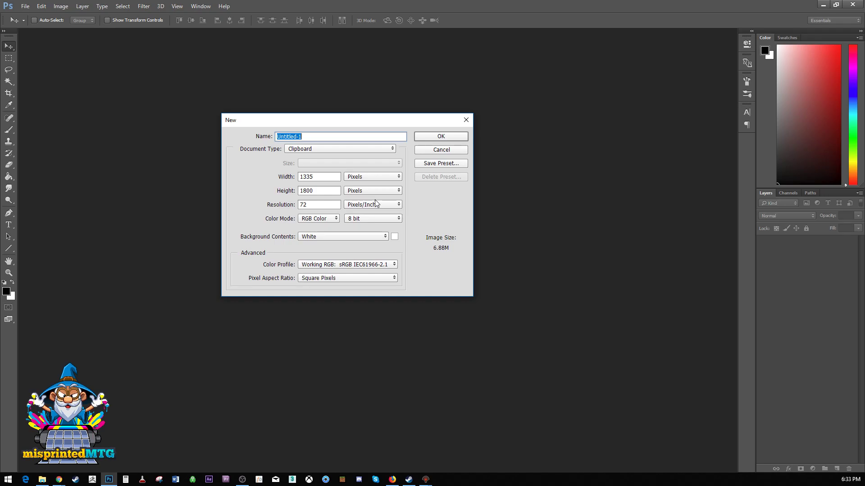
pyautogui.click(330, 219)
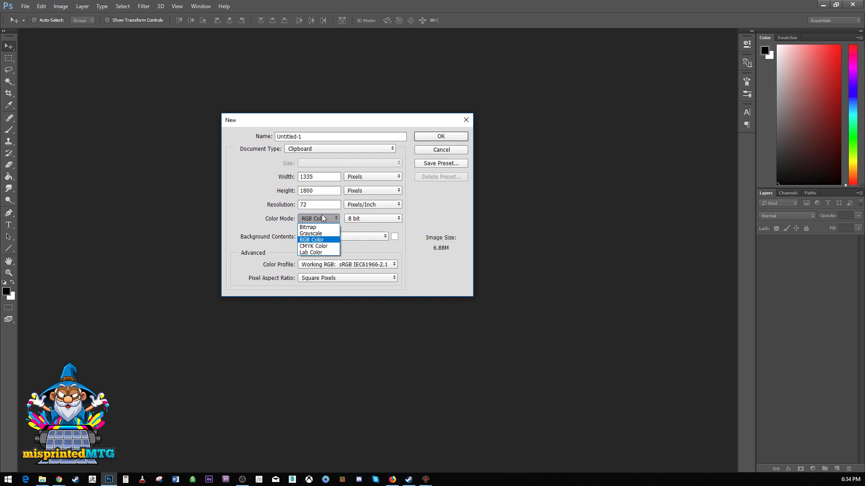
pyautogui.click(326, 247)
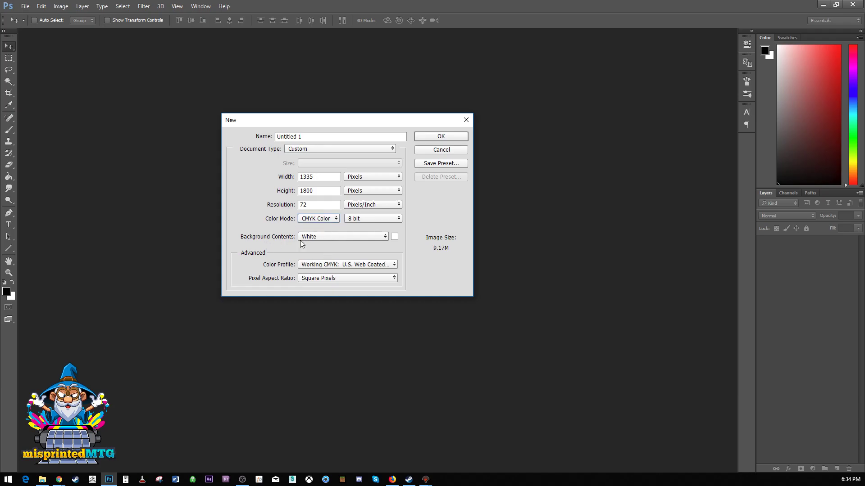
# - Create the CMYK document, paste the Gemstone Mine card as a layer, and show its channels
pyautogui.click(443, 135)
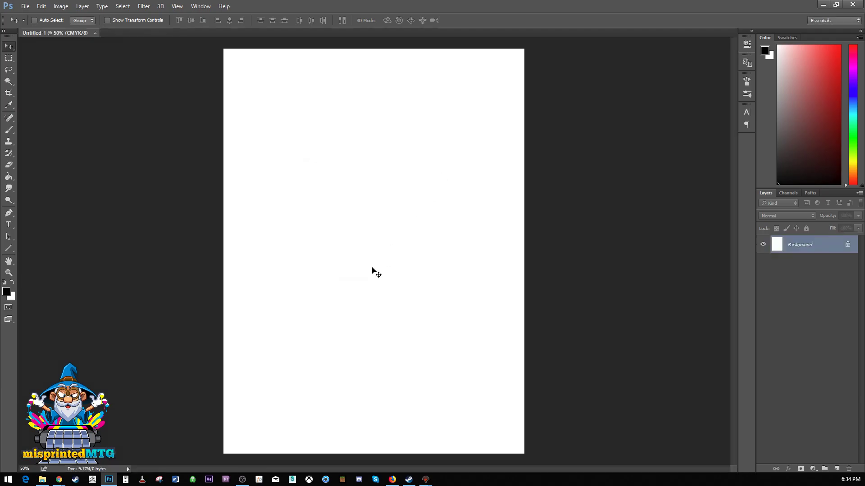
pyautogui.hotkey('ctrl', 'v')
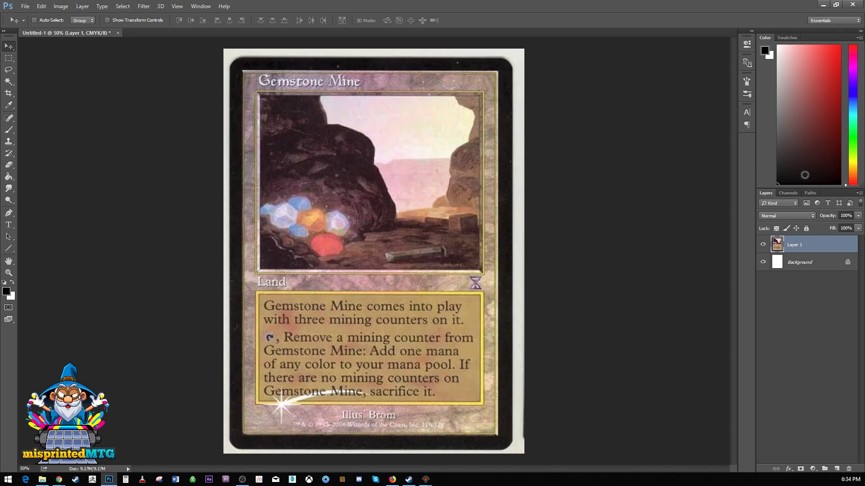
pyautogui.click(789, 193)
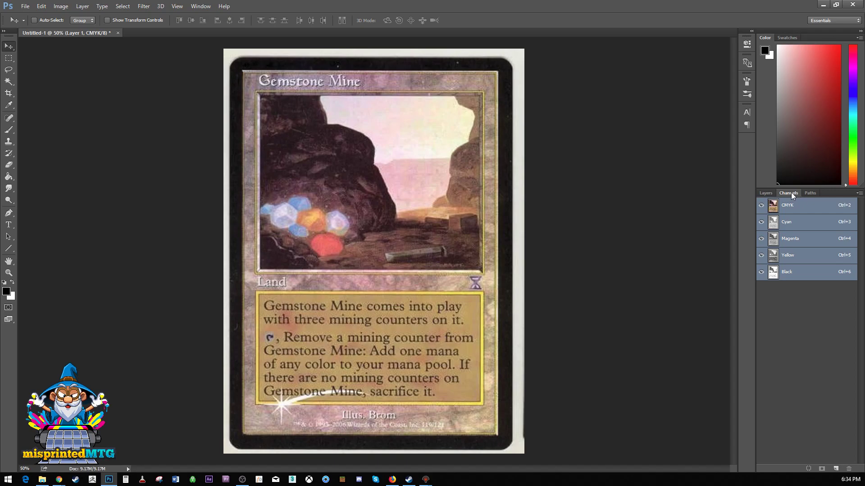
# - Preview the card with each plate hidden in turn: Cyan, Magenta, Yellow, then Black
pyautogui.click(761, 222)
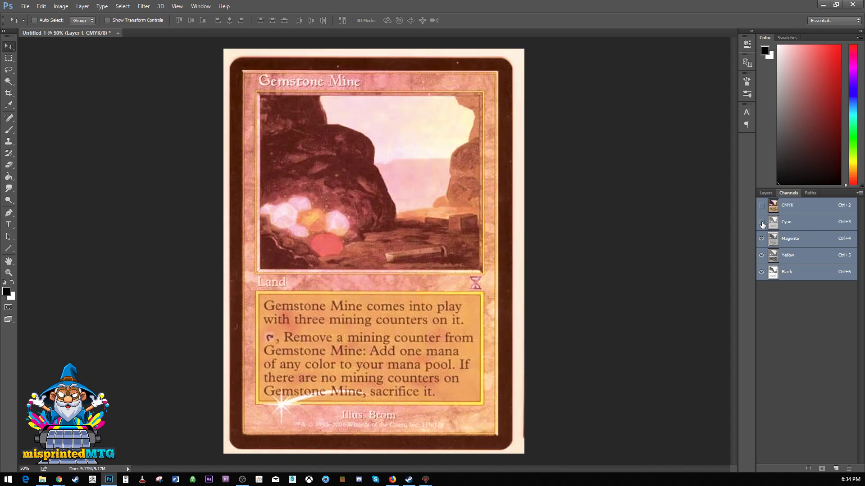
pyautogui.click(761, 222)
pyautogui.click(761, 238)
pyautogui.click(762, 238)
pyautogui.click(761, 255)
pyautogui.click(761, 255)
pyautogui.click(761, 272)
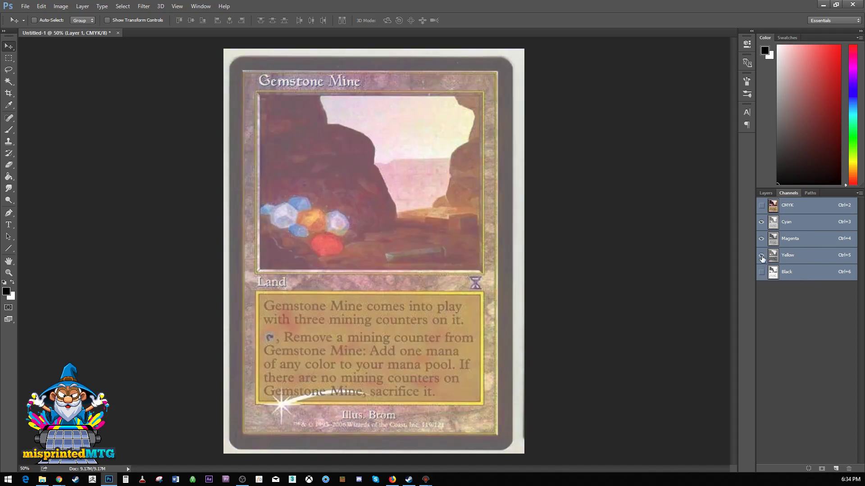
# - Leave only the Yellow and Black channels visible, hiding Cyan and Magenta
pyautogui.click(761, 255)
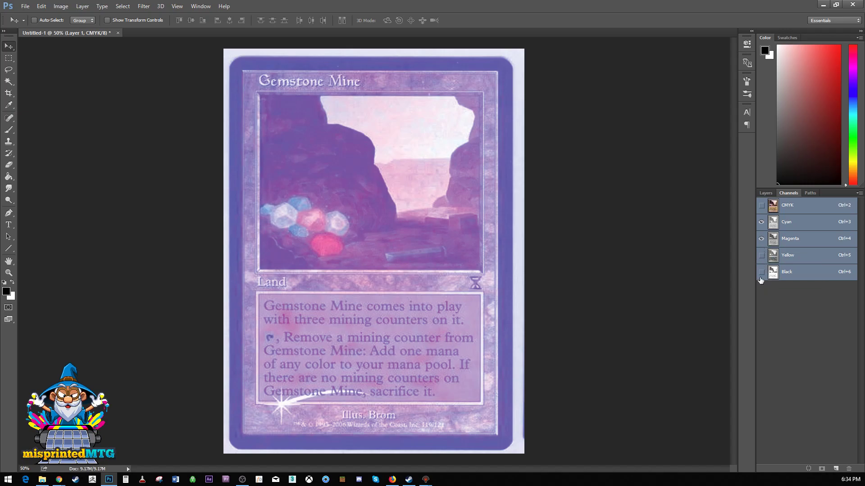
pyautogui.click(761, 272)
pyautogui.click(761, 255)
pyautogui.click(761, 239)
pyautogui.click(761, 222)
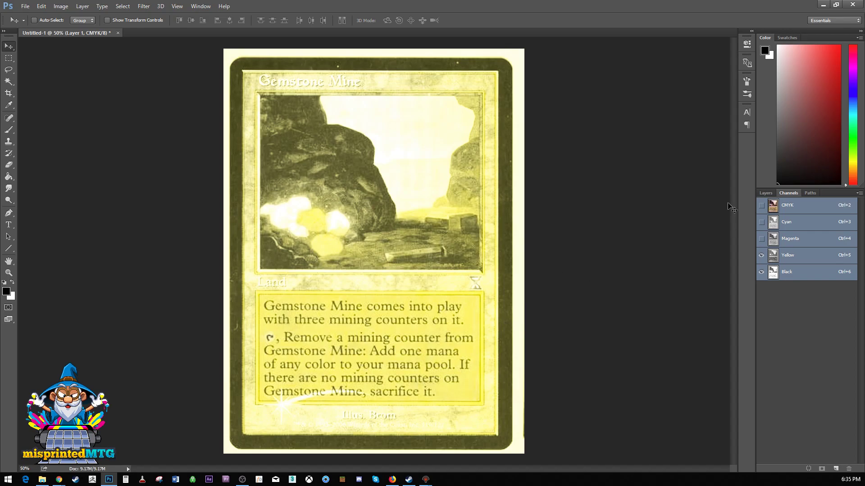
# - Create a second CMYK document, Untitled-2, and add four empty layers above Background
pyautogui.click(25, 5)
pyautogui.click(34, 20)
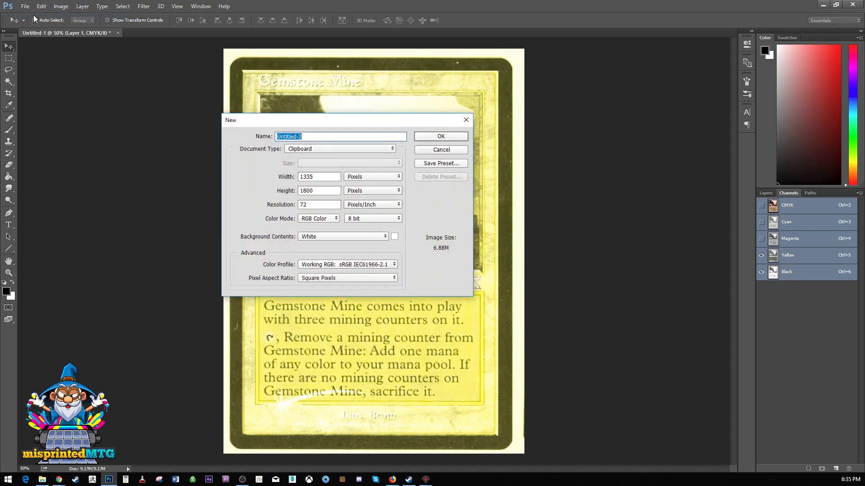
pyautogui.click(320, 221)
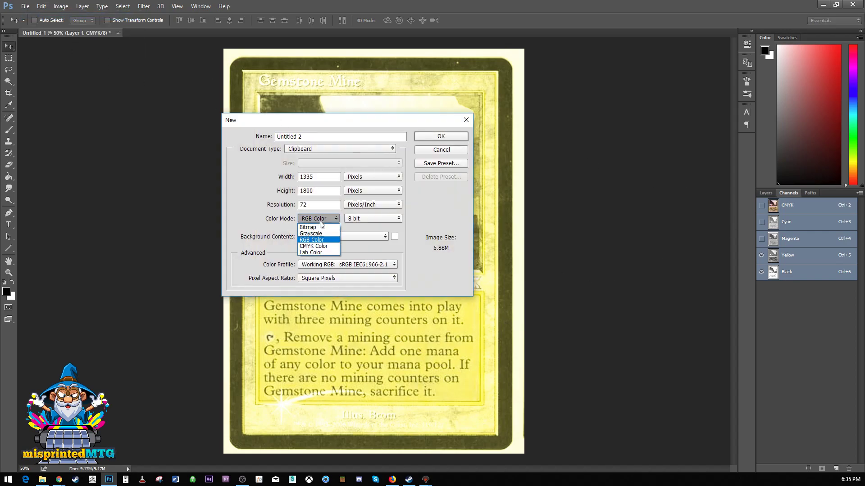
pyautogui.click(318, 247)
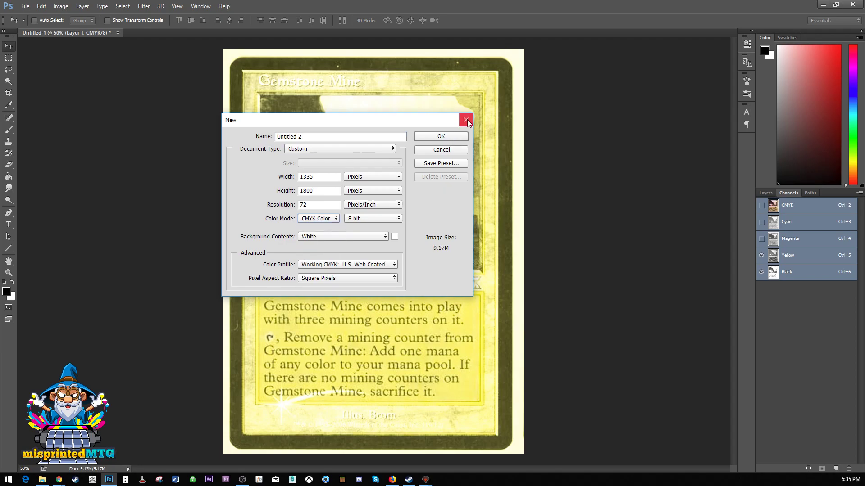
pyautogui.click(450, 136)
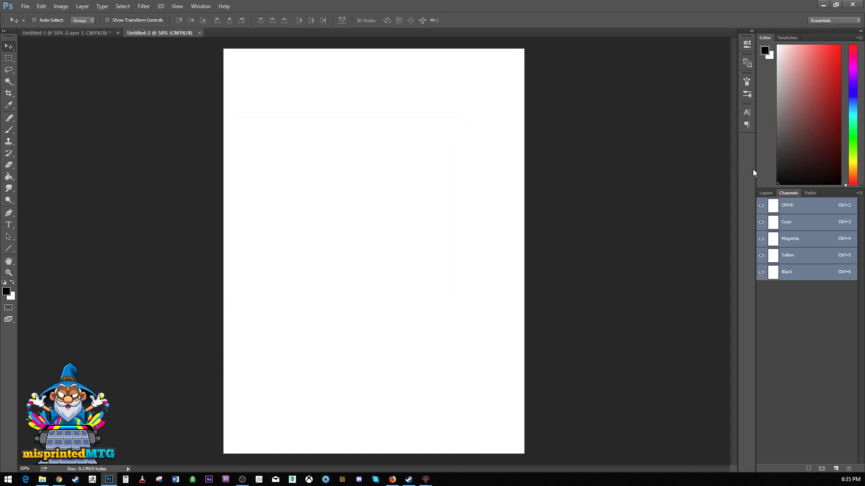
pyautogui.click(764, 193)
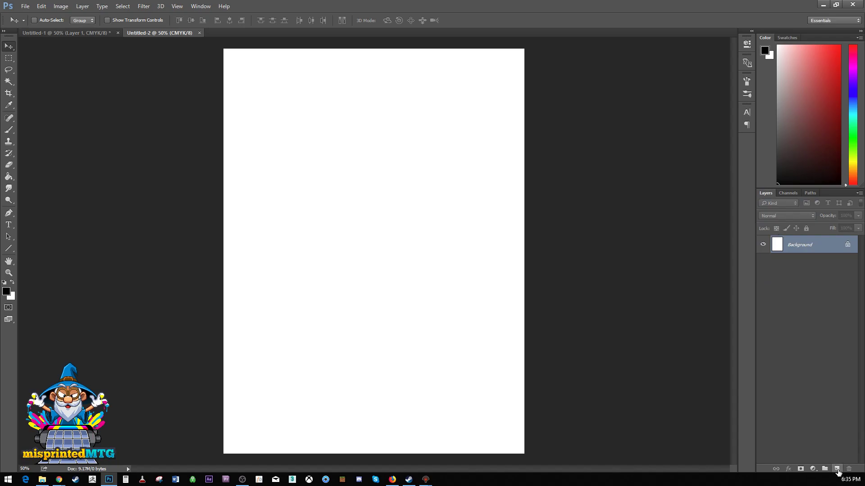
pyautogui.hotkey('ctrl', 'shift', 'alt', 'n')
pyautogui.hotkey('ctrl', 'shift', 'alt', 'n')
pyautogui.hotkey('ctrl', 'shift', 'alt', 'n')
pyautogui.hotkey('ctrl', 'shift', 'alt', 'n')
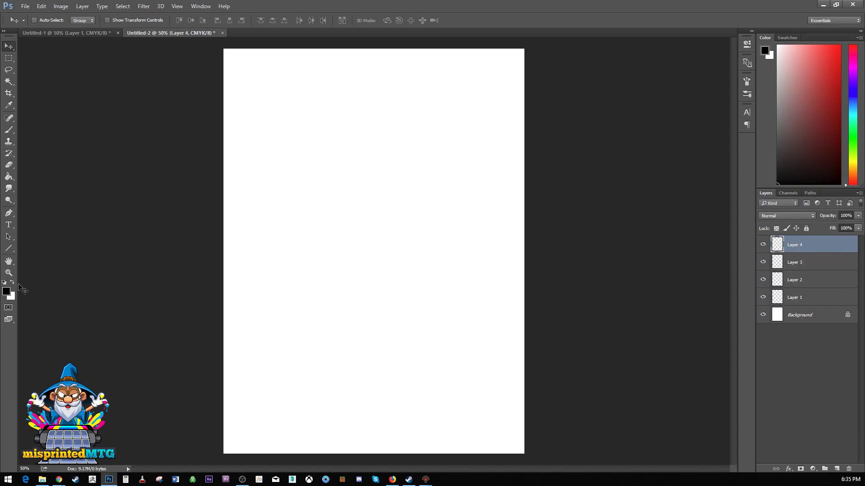
# - Set the foreground colour to pure cyan: C100 M0 Y0 K0
pyautogui.click(5, 293)
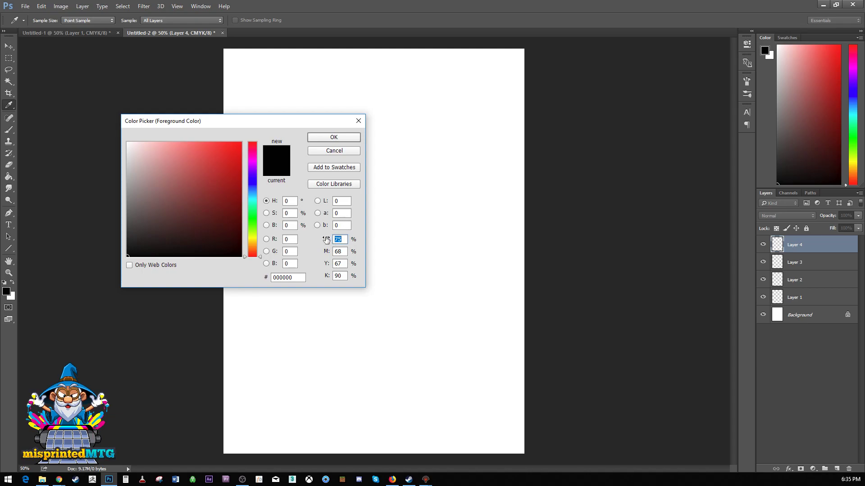
pyautogui.write('100')
pyautogui.press('Tab')
pyautogui.write('0')
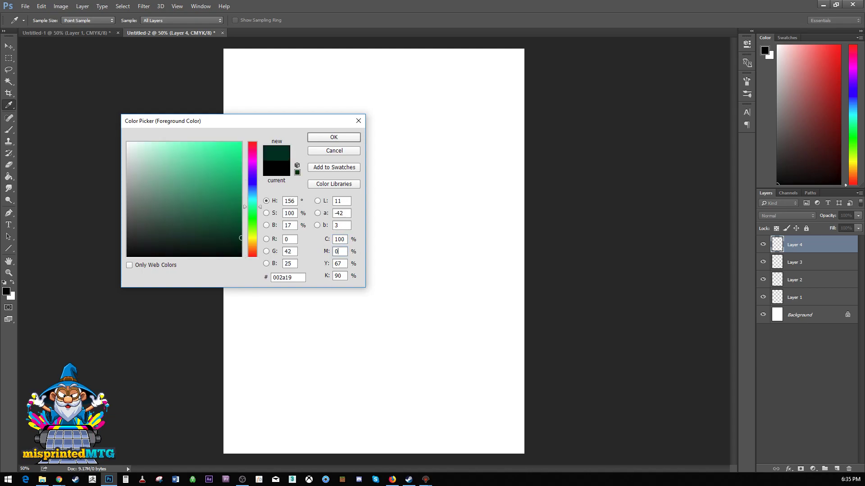
pyautogui.press('Tab')
pyautogui.write('0')
pyautogui.press('Tab')
pyautogui.write('0')
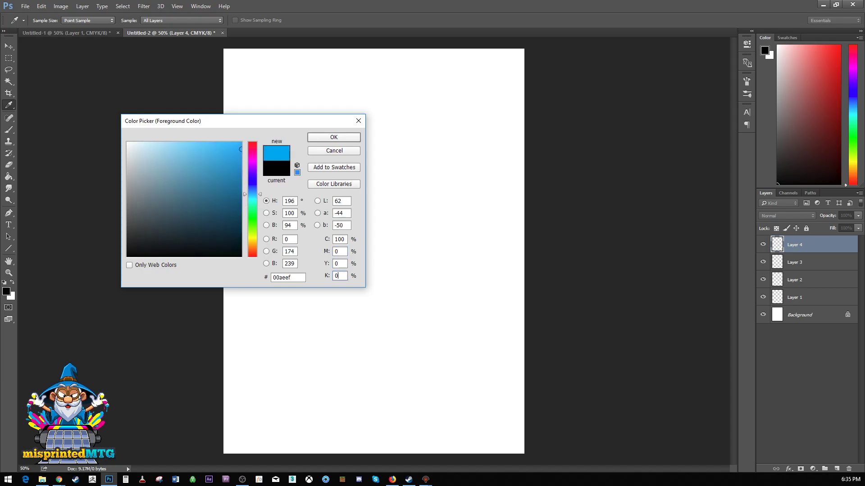
pyautogui.click(354, 138)
# - Fill Layer 4 with cyan using the Paint Bucket, then hide it
pyautogui.press('v')
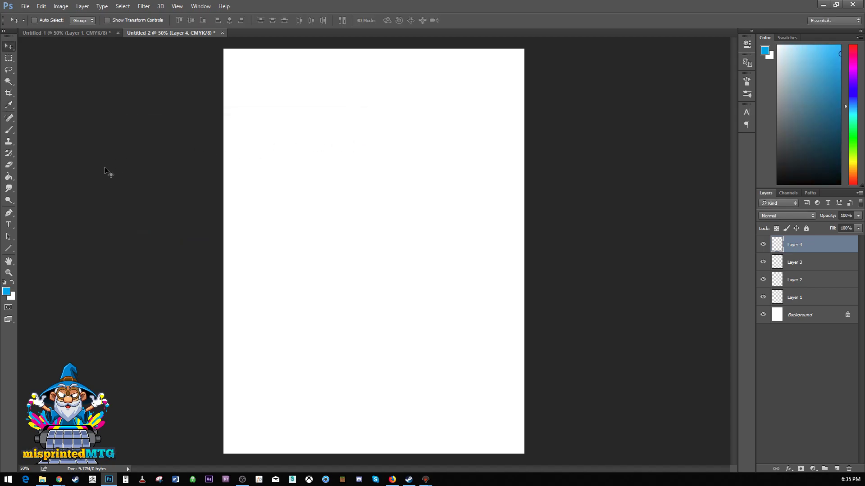
pyautogui.click(8, 177)
pyautogui.click(395, 202)
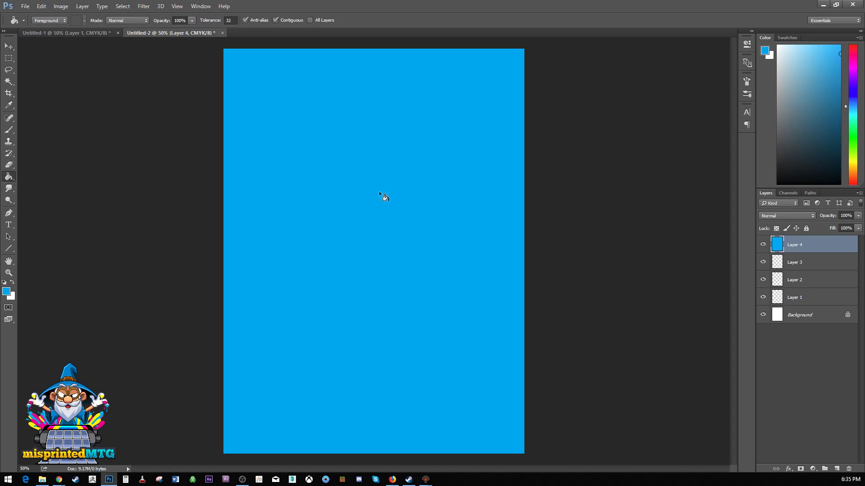
pyautogui.click(763, 244)
# - Fill Layer 3 with 100% magenta (C0 M100), then hide it
pyautogui.click(819, 261)
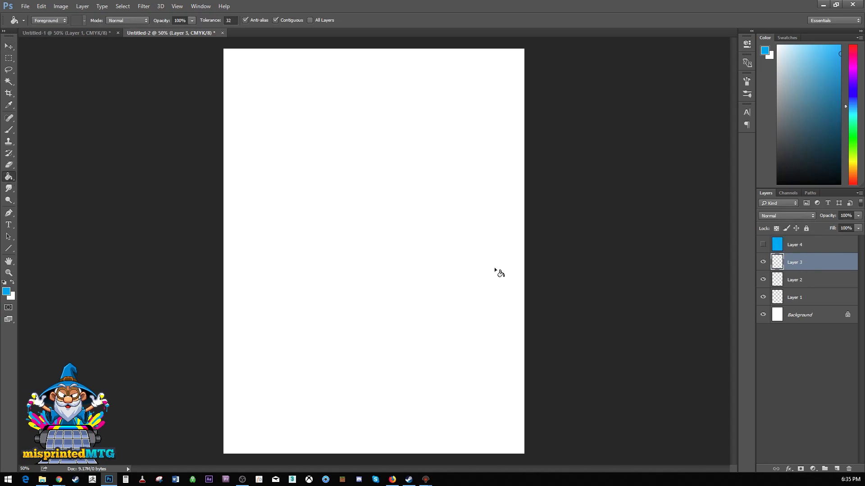
pyautogui.click(7, 292)
pyautogui.doubleClick(340, 239)
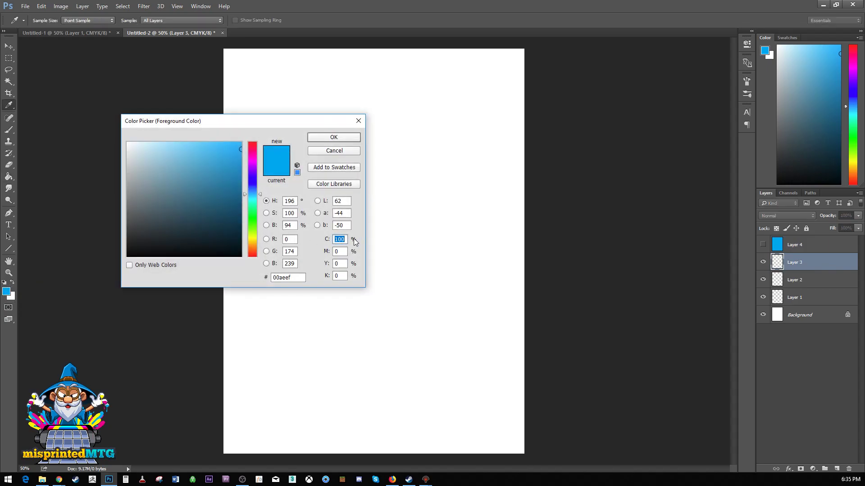
pyautogui.write('0')
pyautogui.press('Tab')
pyautogui.write('100')
pyautogui.click(335, 137)
pyautogui.press('g')
pyautogui.click(372, 197)
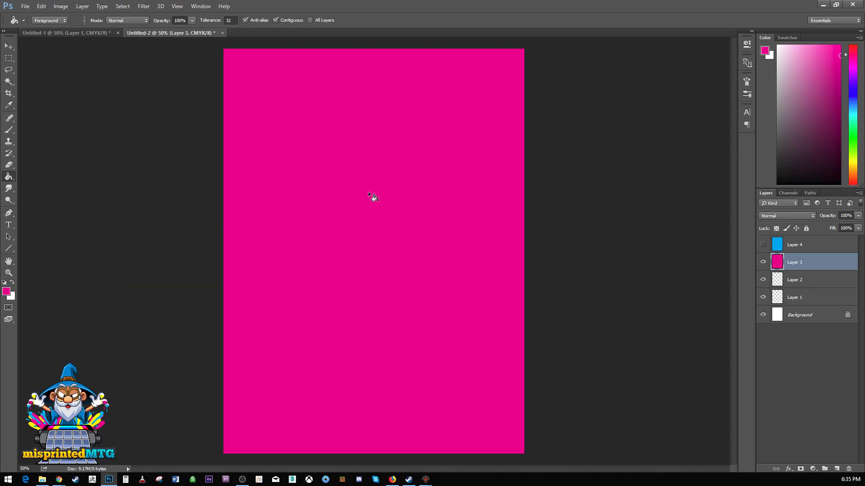
pyautogui.click(764, 263)
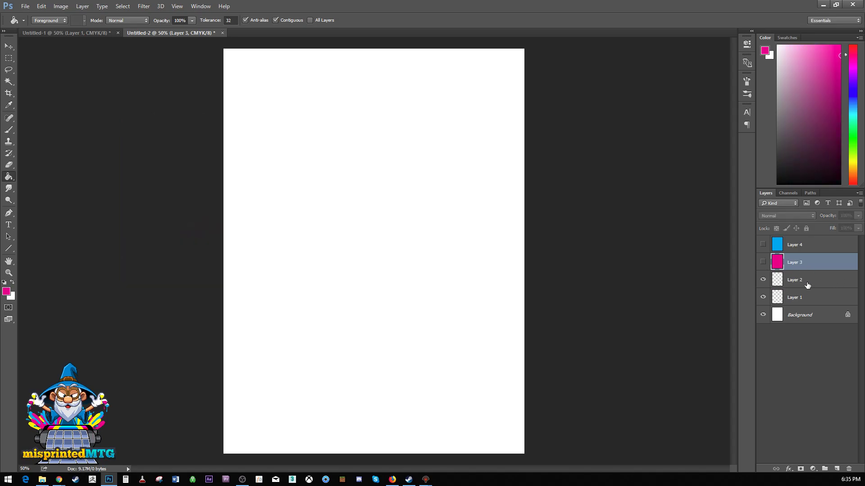
# - Fill Layer 2 with 100% yellow (M0 Y100), then hide it
pyautogui.click(806, 282)
pyautogui.click(6, 291)
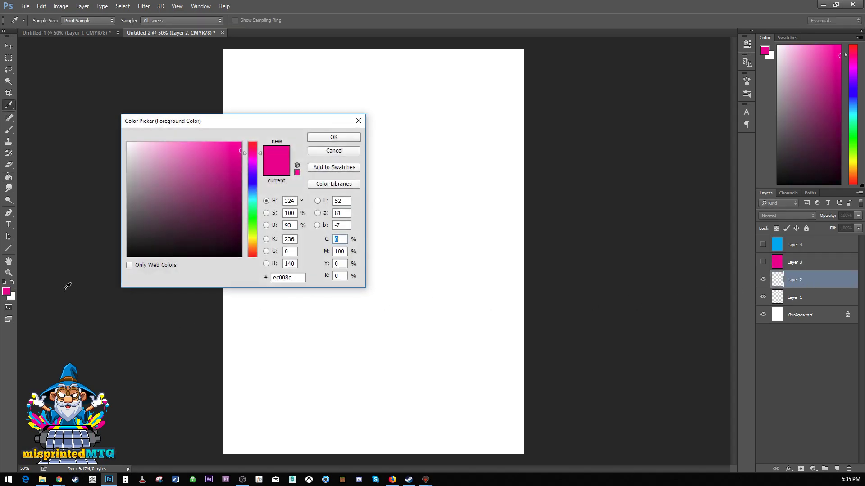
pyautogui.press('Tab')
pyautogui.write('0')
pyautogui.press('Tab')
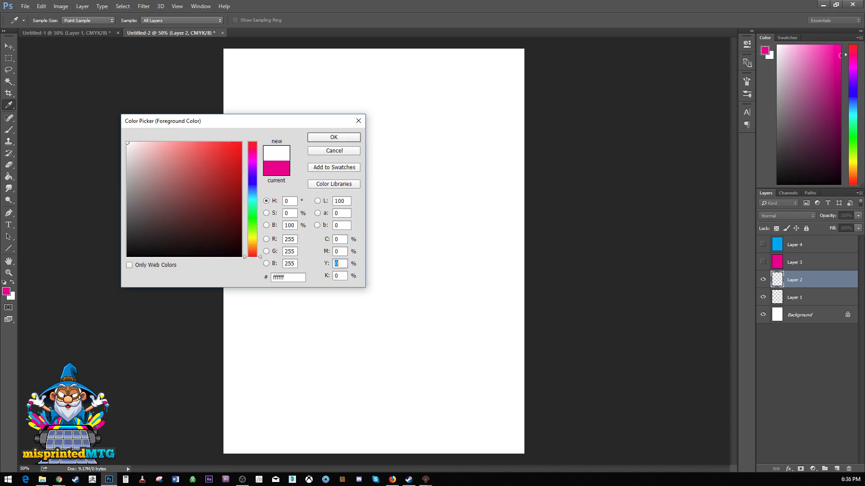
pyautogui.write('100')
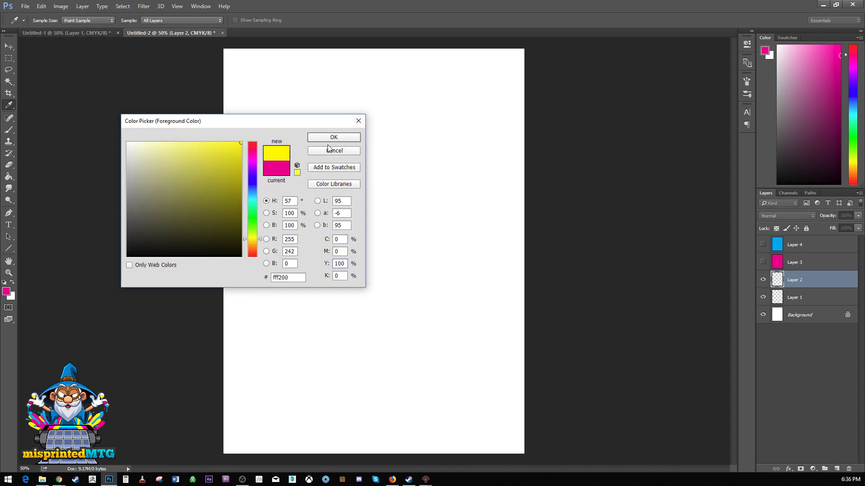
pyautogui.click(334, 137)
pyautogui.click(371, 222)
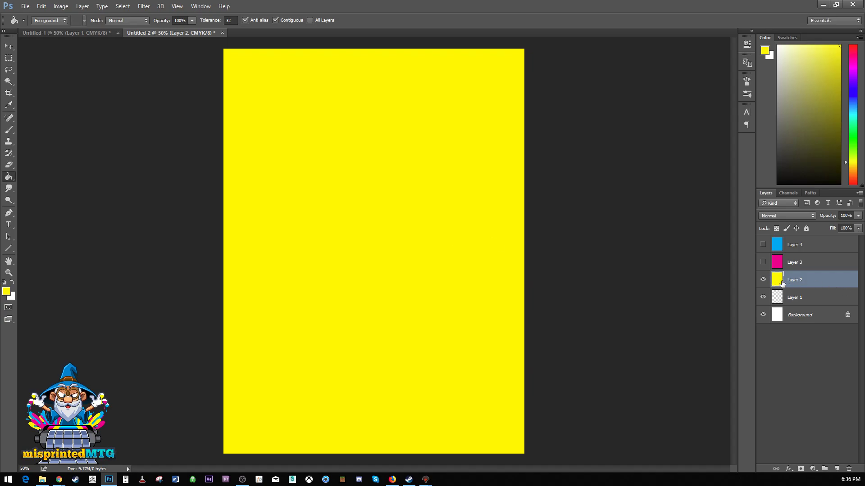
pyautogui.click(764, 282)
# - Fill Layer 1 with 100% black (Y0 K100), then show Layers 2 and 3 again
pyautogui.click(764, 297)
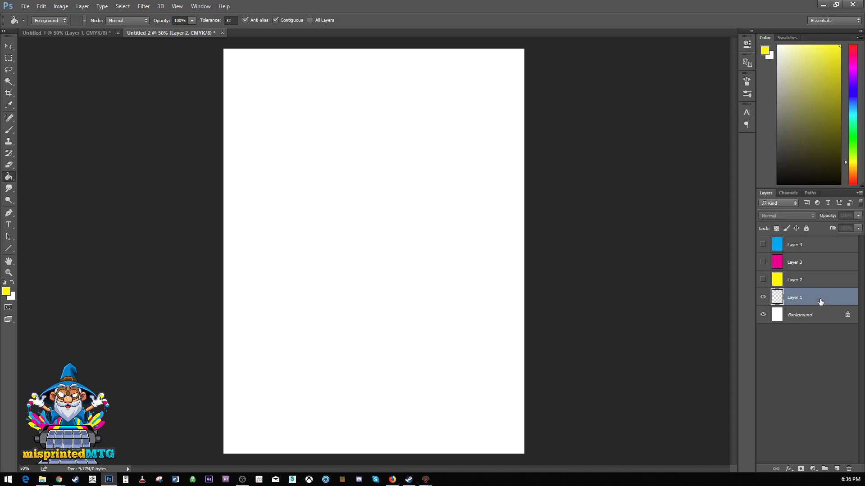
pyautogui.click(6, 291)
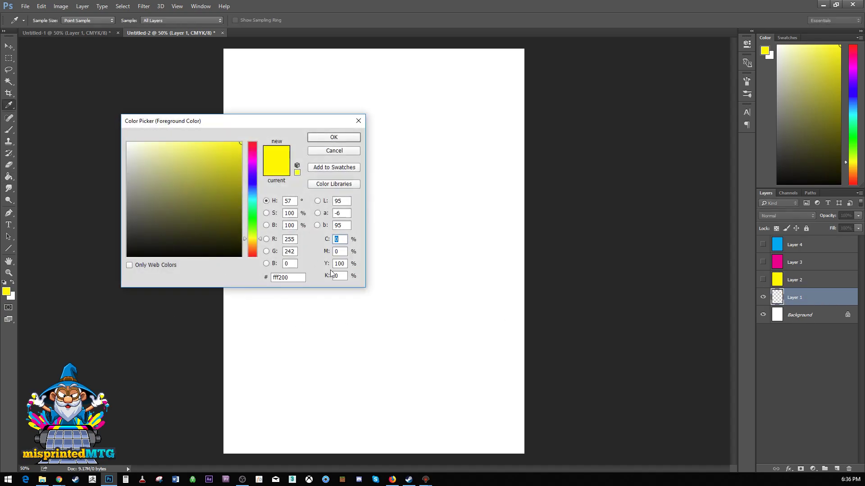
pyautogui.press('Tab')
pyautogui.press('Tab')
pyautogui.write('0')
pyautogui.press('Tab')
pyautogui.write('100')
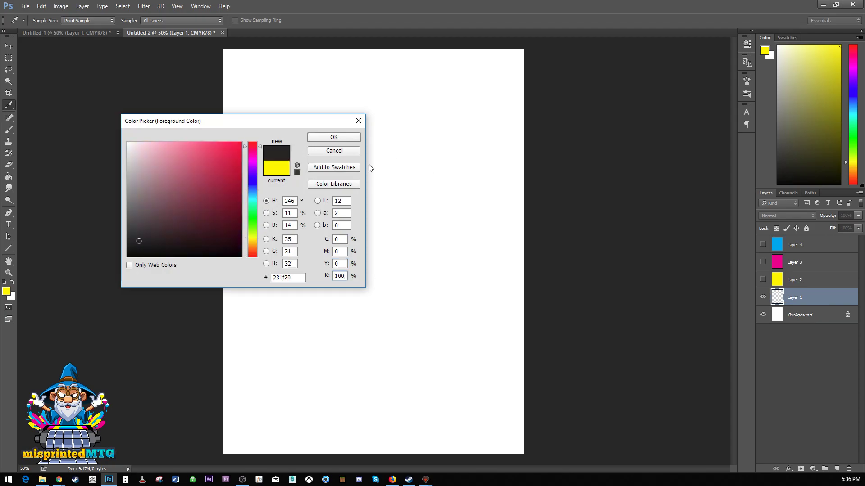
pyautogui.click(336, 139)
pyautogui.press('g')
pyautogui.click(379, 221)
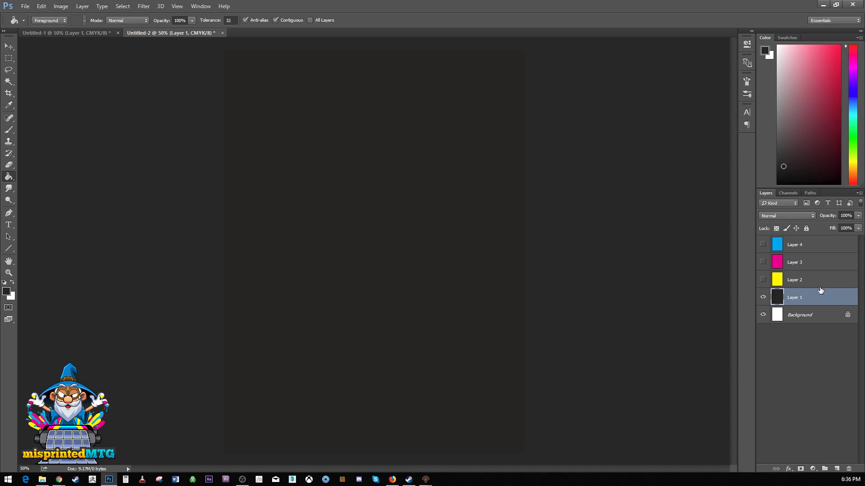
pyautogui.click(763, 280)
pyautogui.click(763, 262)
# - Show Layer 4 again and view Untitled-2's Cyan, Magenta, Yellow and Black channels
pyautogui.click(763, 244)
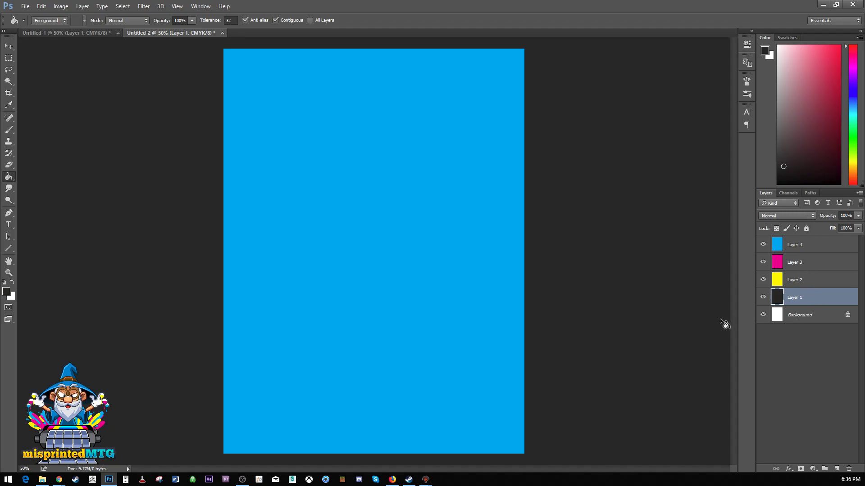
pyautogui.click(789, 193)
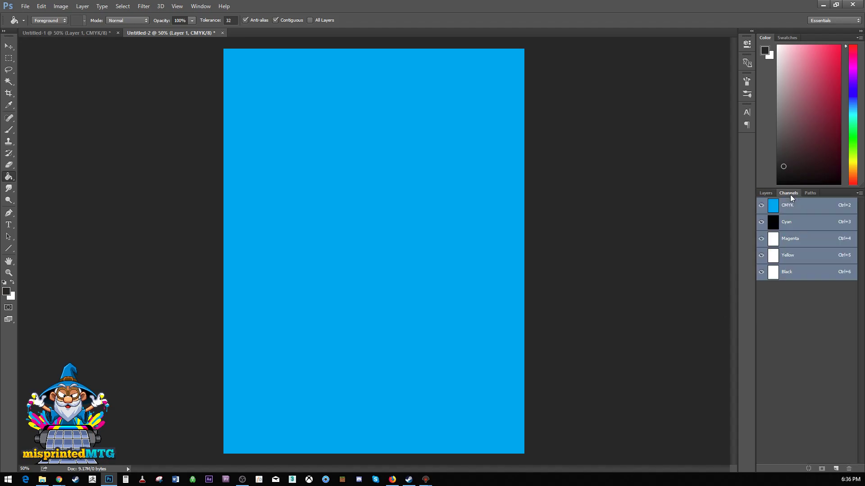
# - Go to the Gemstone Mine document (Untitled-1) and display only its Cyan channel in grayscale
pyautogui.click(764, 191)
pyautogui.click(56, 32)
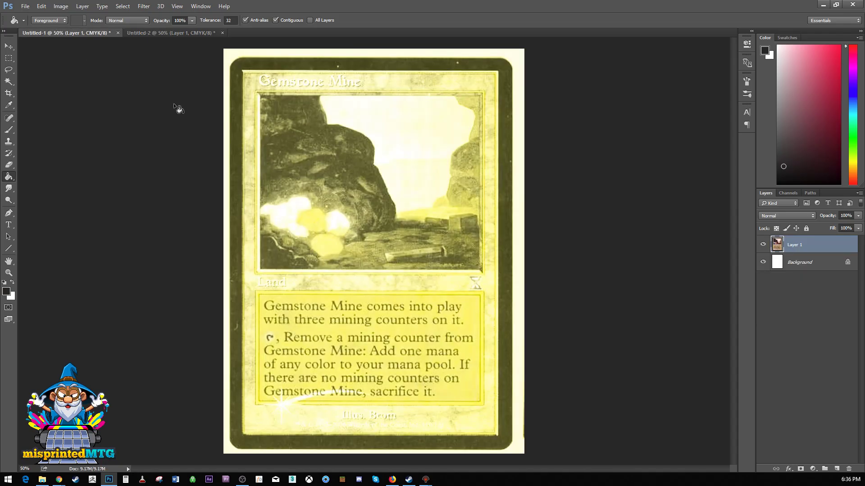
pyautogui.click(789, 193)
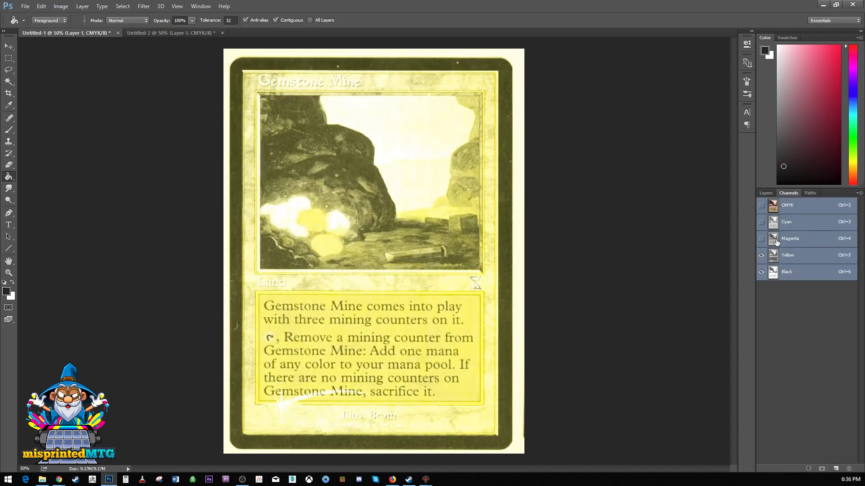
pyautogui.click(800, 224)
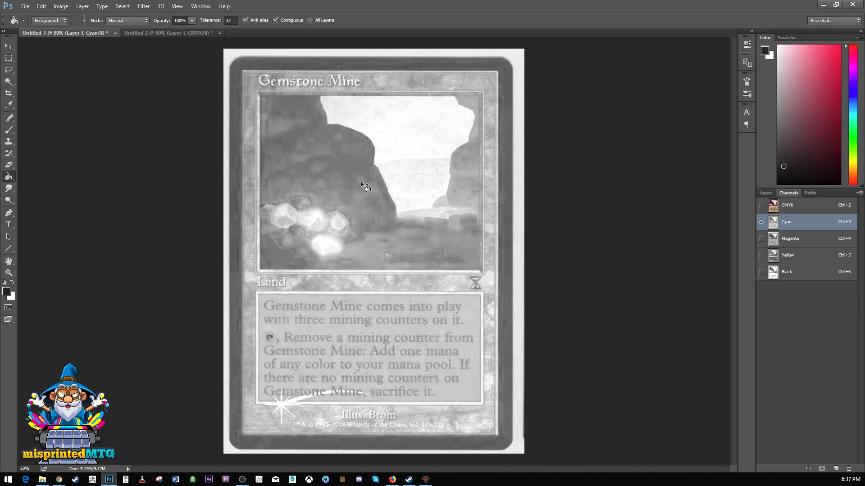
# - Duplicate the card's Cyan channel into Untitled-2 as a new channel named 'cyan'
pyautogui.rightClick(801, 223)
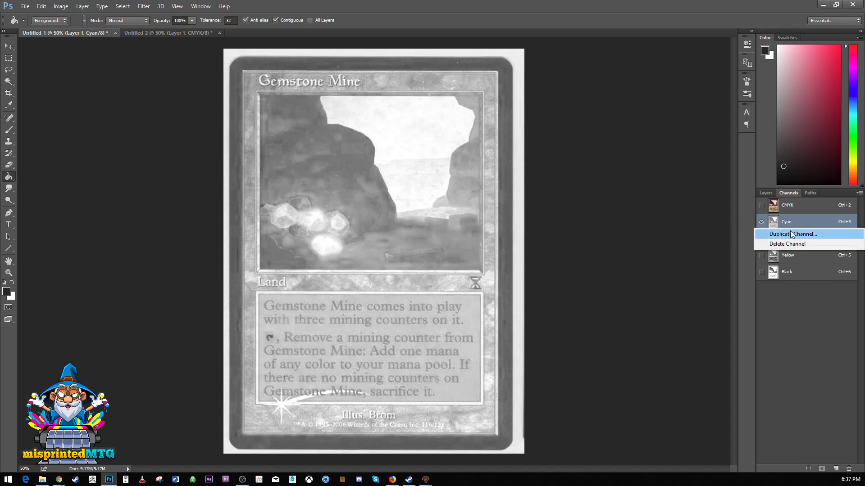
pyautogui.click(792, 235)
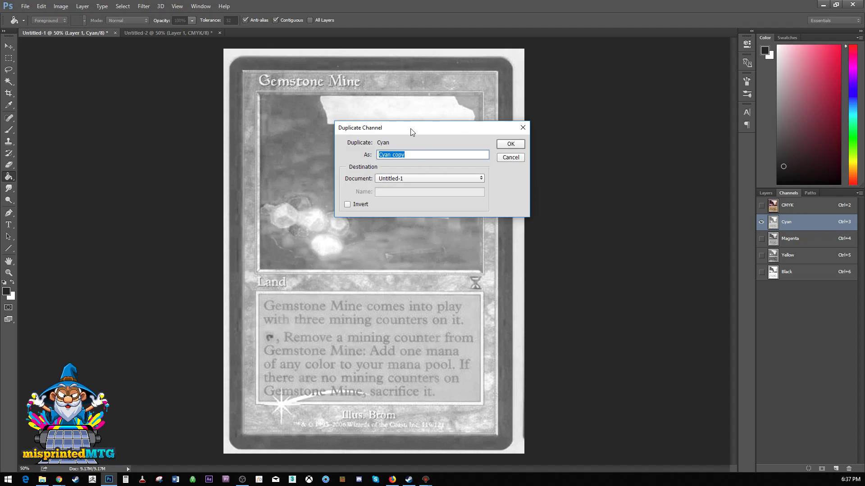
pyautogui.click(409, 179)
pyautogui.click(400, 194)
pyautogui.write('cyan')
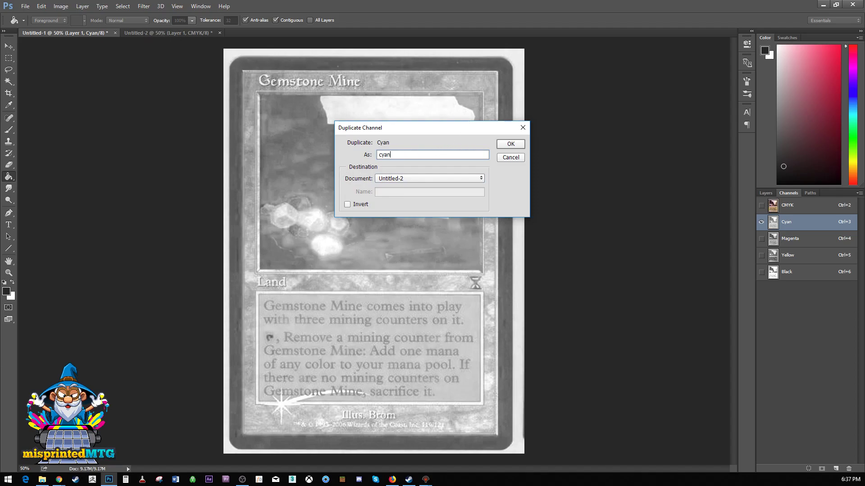
pyautogui.click(512, 144)
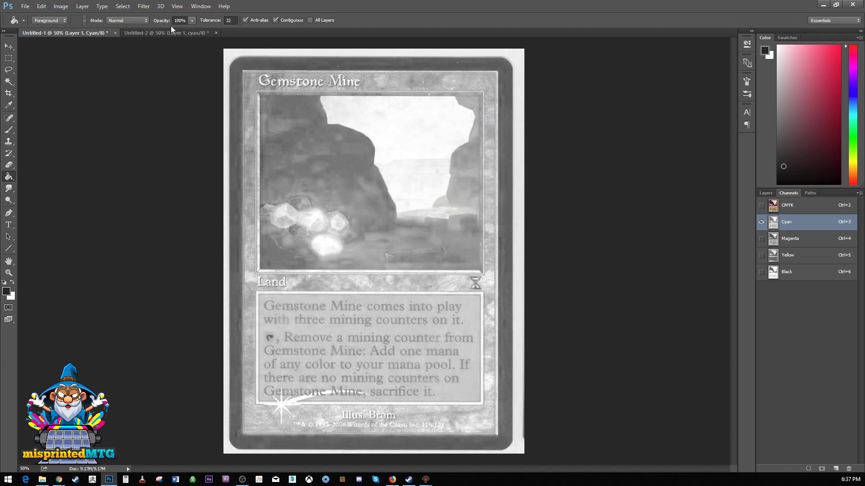
# - Return to Untitled-2 and bring up its channel list with the new cyan channel
pyautogui.click(161, 34)
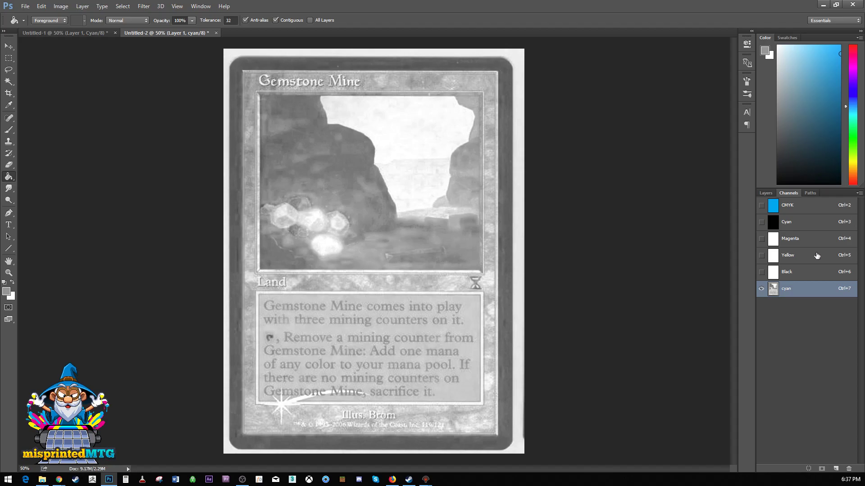
pyautogui.click(90, 33)
pyautogui.click(163, 32)
pyautogui.click(766, 192)
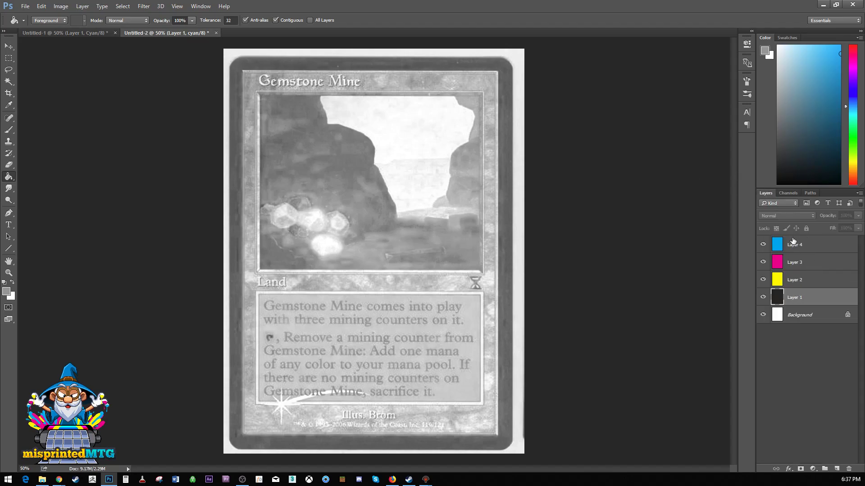
pyautogui.click(789, 194)
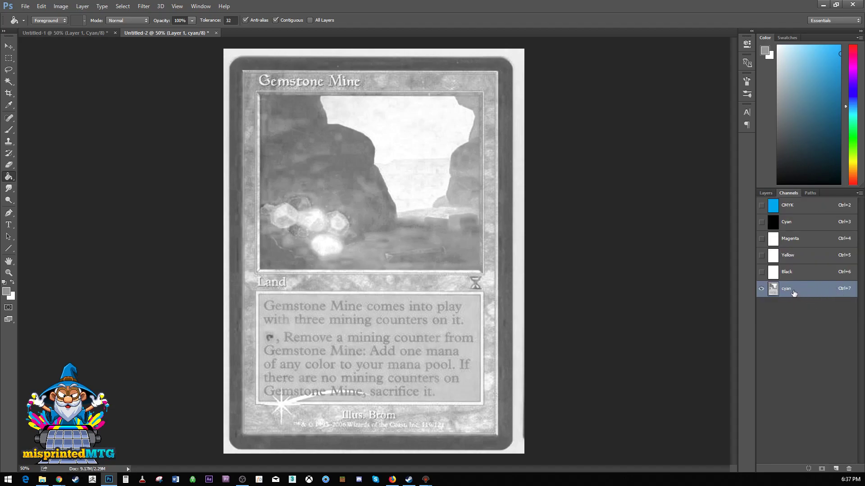
# - Select all of the cyan channel, delete the channel, and return to the layer list
pyautogui.hotkey('ctrl', 'a')
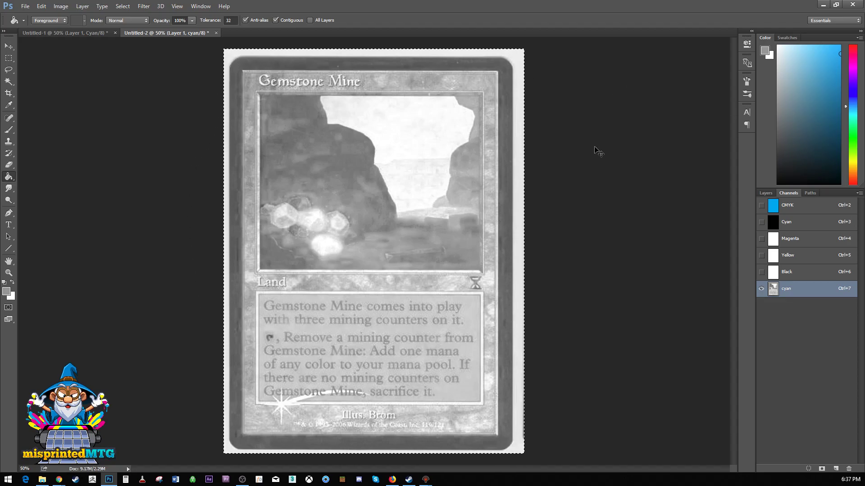
pyautogui.rightClick(810, 289)
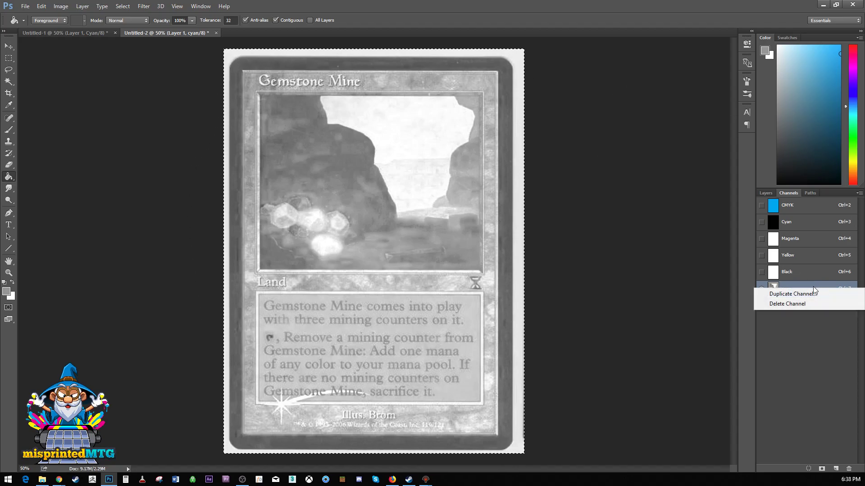
pyautogui.click(811, 305)
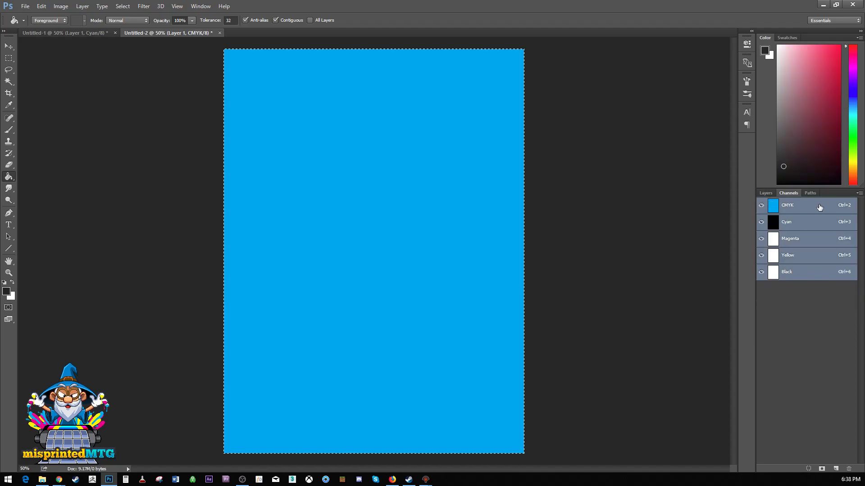
pyautogui.click(767, 195)
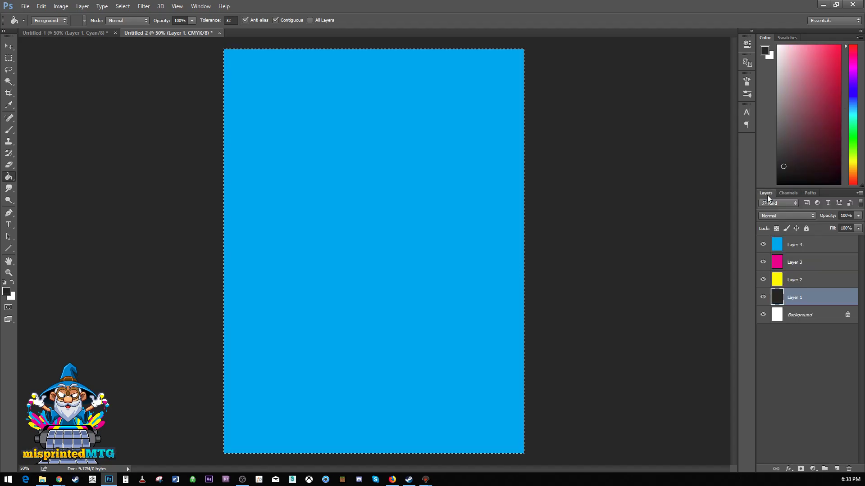
# - Add a layer mask to Layer 4 and set the foreground colour to black
pyautogui.click(823, 246)
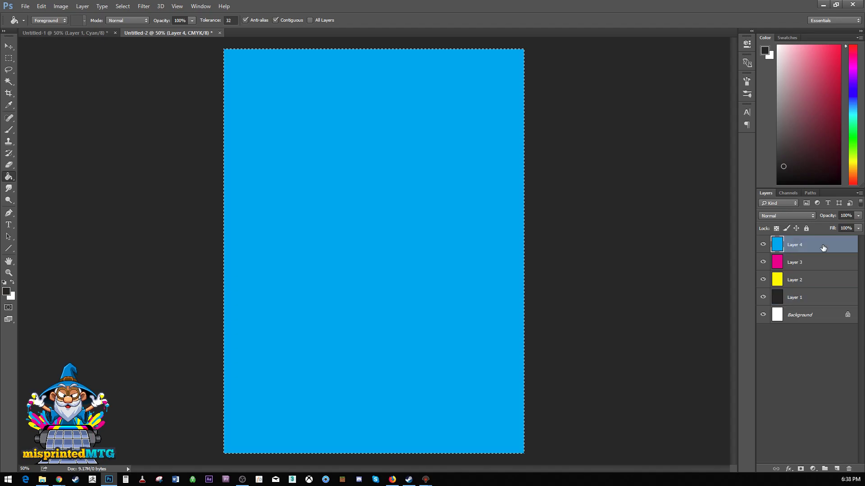
pyautogui.click(800, 470)
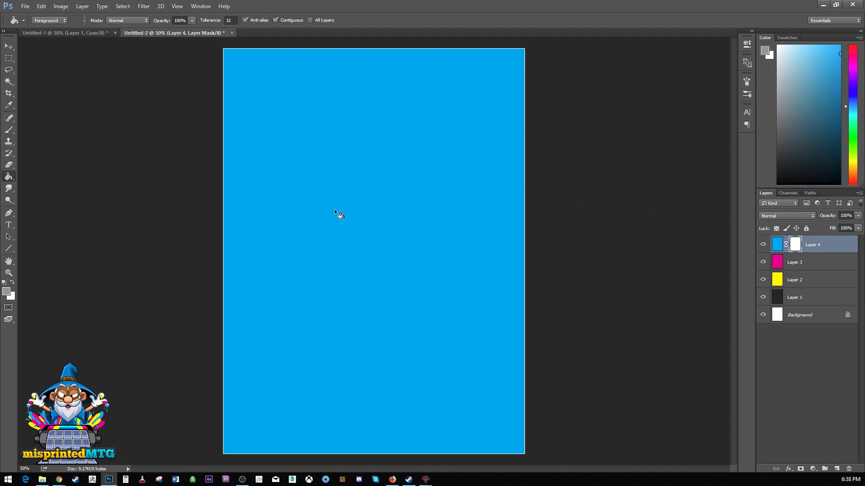
pyautogui.click(6, 292)
pyautogui.moveTo(170, 204); pyautogui.dragTo(90, 259)
pyautogui.click(334, 137)
# - Paint a test black stroke on the mask with a 300 px brush, then clear it to white
pyautogui.click(9, 130)
pyautogui.press(']')
pyautogui.press(']')
pyautogui.press(']')
pyautogui.press(']')
pyautogui.press(']')
pyautogui.press(']')
pyautogui.press(']')
pyautogui.press(']')
pyautogui.press(']')
pyautogui.press(']')
pyautogui.press(']')
pyautogui.press(']')
pyautogui.press(']')
pyautogui.press(']')
pyautogui.press(']')
pyautogui.press(']')
pyautogui.press(']')
pyautogui.press(']')
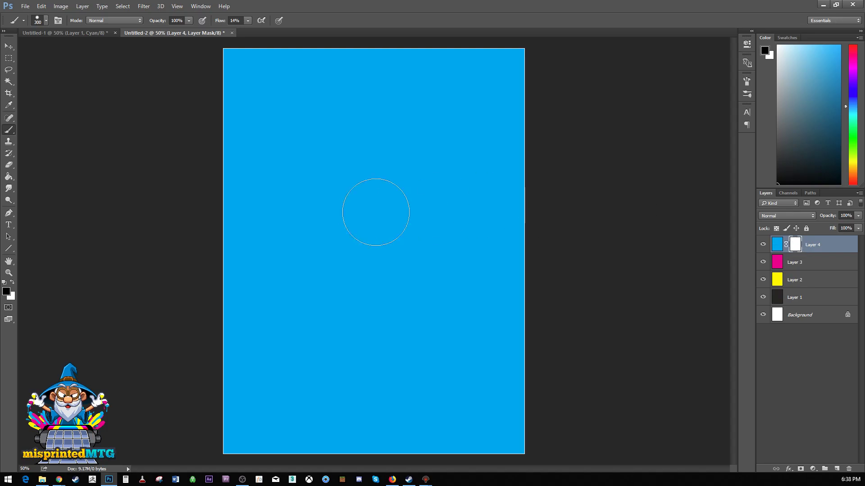
pyautogui.moveTo(288, 110)
pyautogui.mouseDown()
pyautogui.moveTo(398, 128)
pyautogui.moveTo(291, 185)
pyautogui.moveTo(396, 225)
pyautogui.moveTo(393, 263)
pyautogui.moveTo(367, 301)
pyautogui.moveTo(379, 344)
pyautogui.moveTo(375, 385)
pyautogui.moveTo(342, 210)
pyautogui.moveTo(385, 183)
pyautogui.moveTo(404, 220)
pyautogui.moveTo(397, 253)
pyautogui.moveTo(286, 183)
pyautogui.moveTo(338, 136)
pyautogui.moveTo(325, 145)
pyautogui.moveTo(337, 139)
pyautogui.moveTo(270, 122)
pyautogui.moveTo(320, 226)
pyautogui.mouseUp()
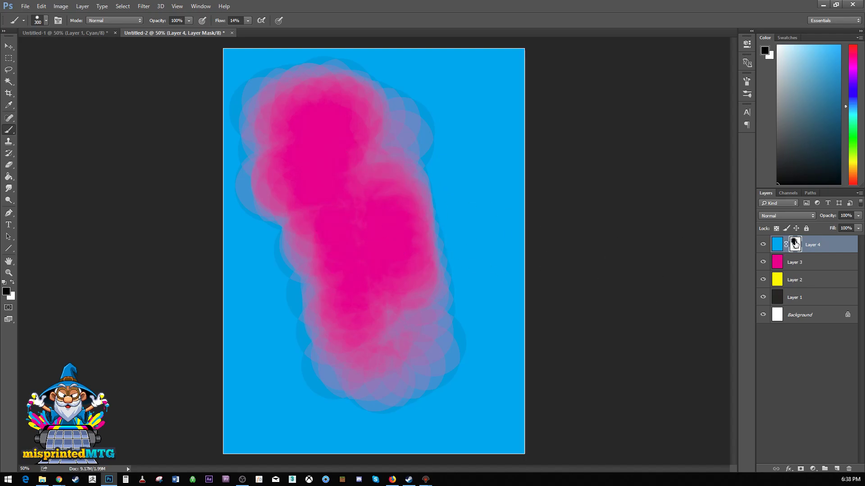
pyautogui.hotkey('ctrl', 'a')
pyautogui.press('Delete')
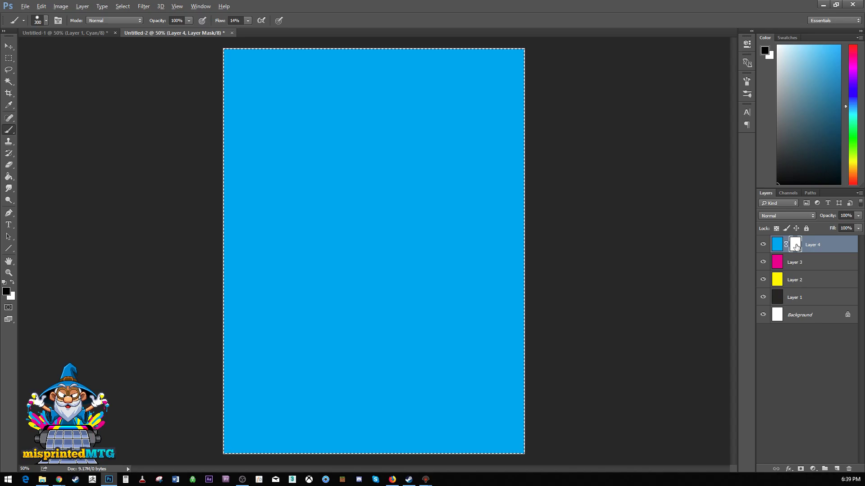
# - Paste the grayscale Gemstone Mine card image into Layer 4's mask
pyautogui.keyDown('alt'); pyautogui.click(796, 246); pyautogui.keyUp('alt')
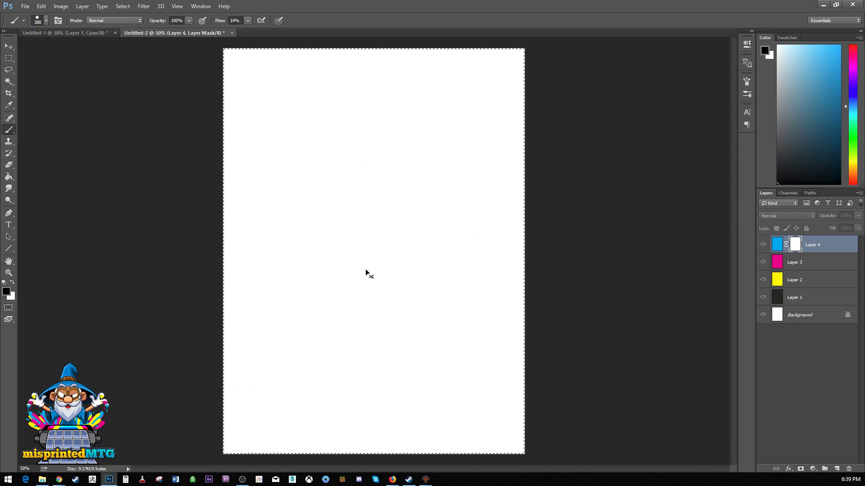
pyautogui.hotkey('ctrl', 'v')
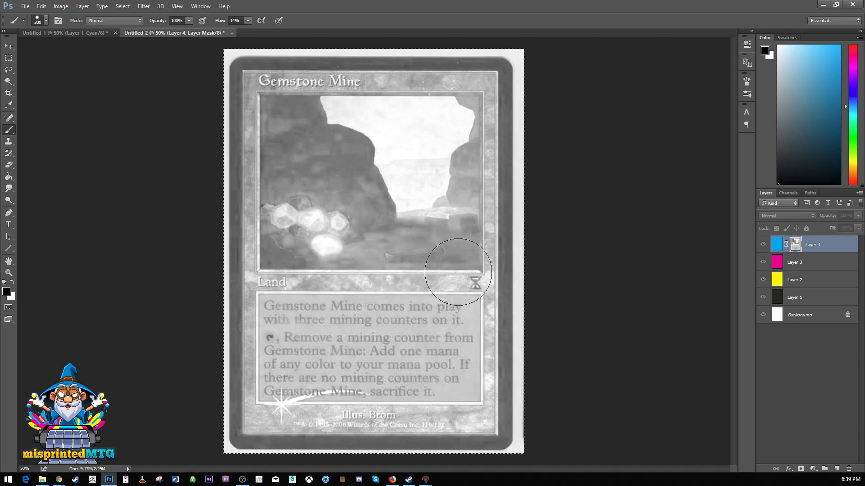
pyautogui.click(776, 244)
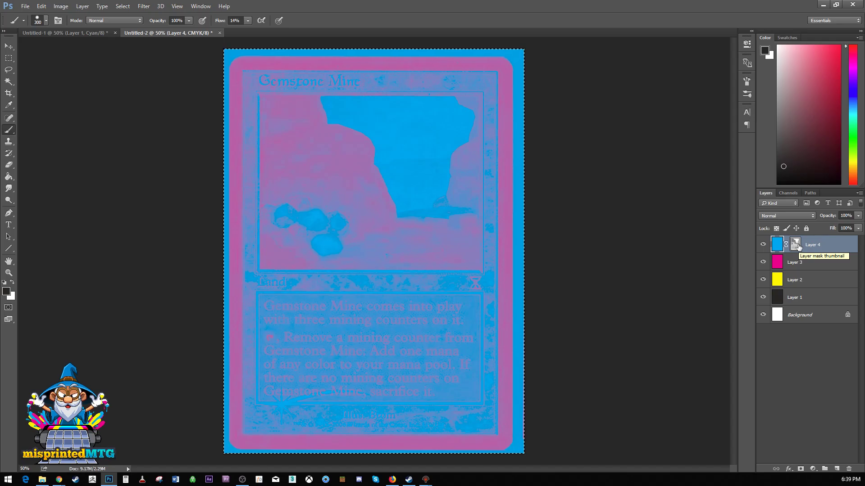
# - Invert Layer 4's mask, then hide Layer 4 to reveal the magenta layer
pyautogui.click(796, 245)
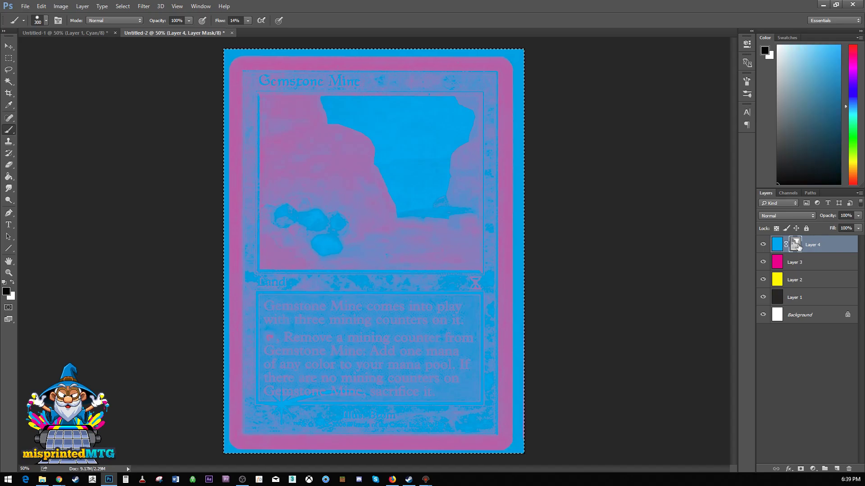
pyautogui.keyDown('alt'); pyautogui.click(799, 248); pyautogui.keyUp('alt')
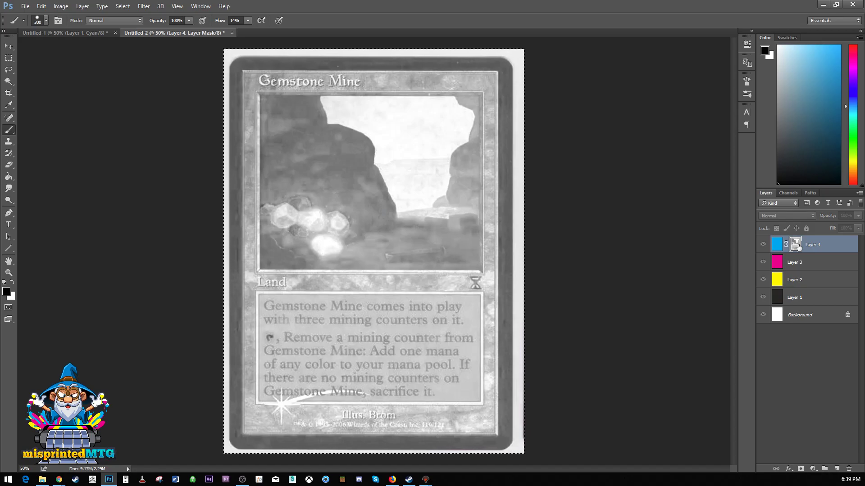
pyautogui.hotkey('ctrl', 'i')
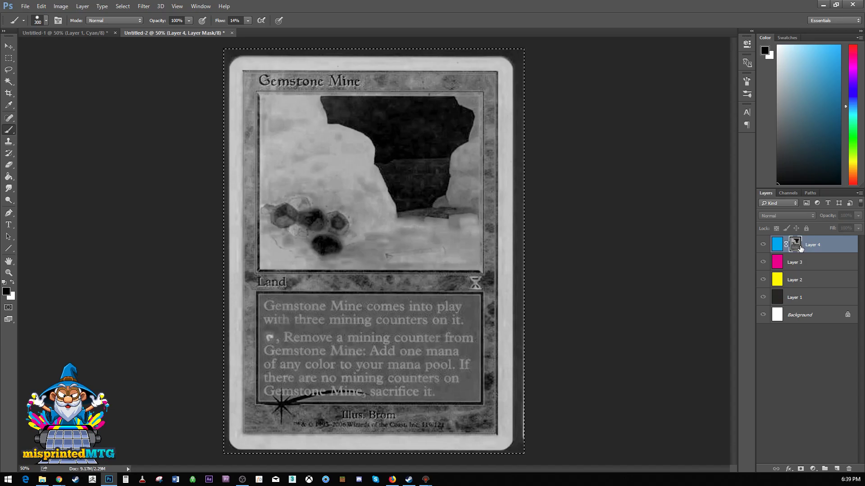
pyautogui.click(778, 245)
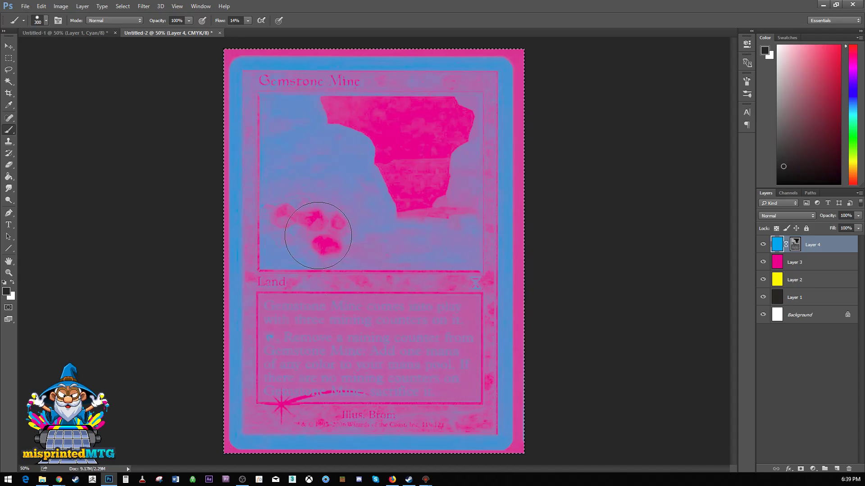
pyautogui.click(763, 244)
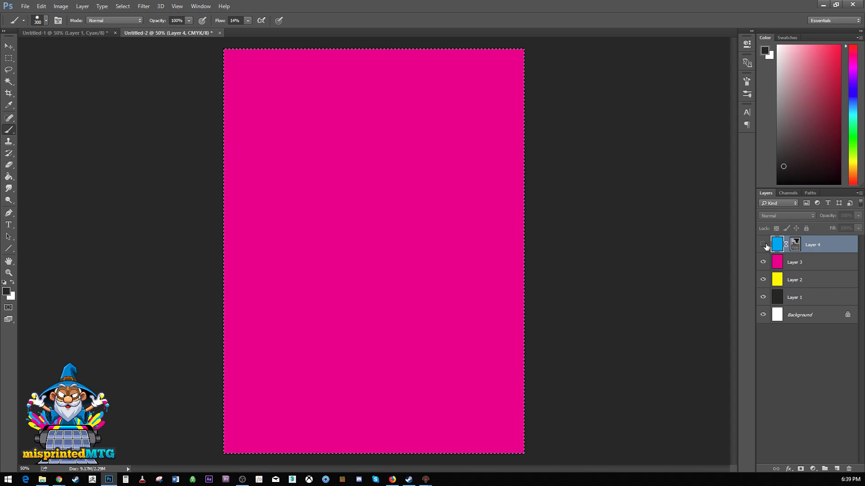
# - Select Layer 3, then duplicate the card's Magenta channel into Untitled-2 named 'magenta'
pyautogui.click(798, 266)
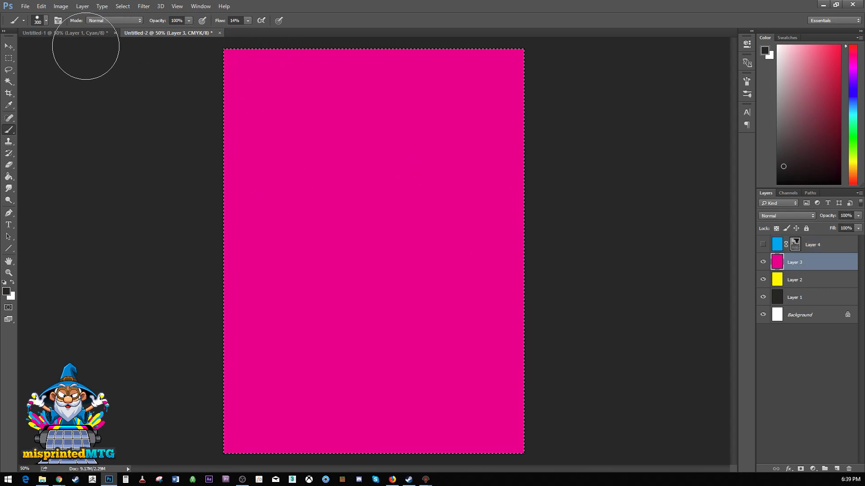
pyautogui.click(72, 33)
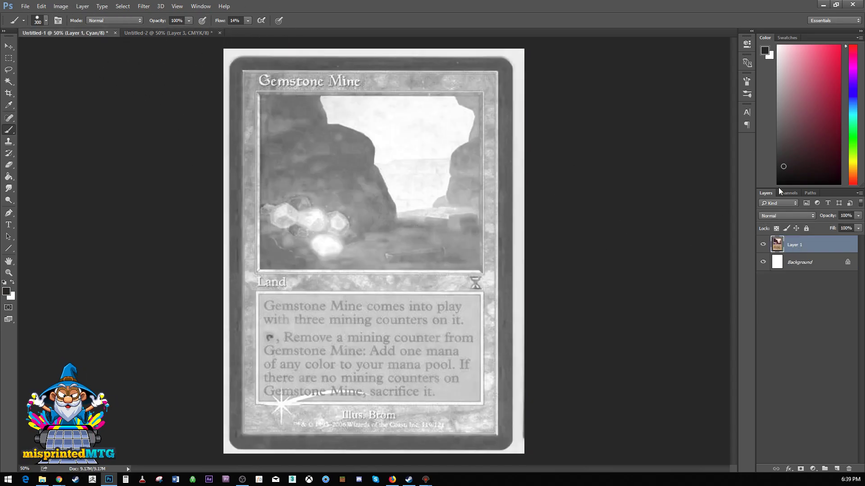
pyautogui.click(788, 193)
pyautogui.click(806, 239)
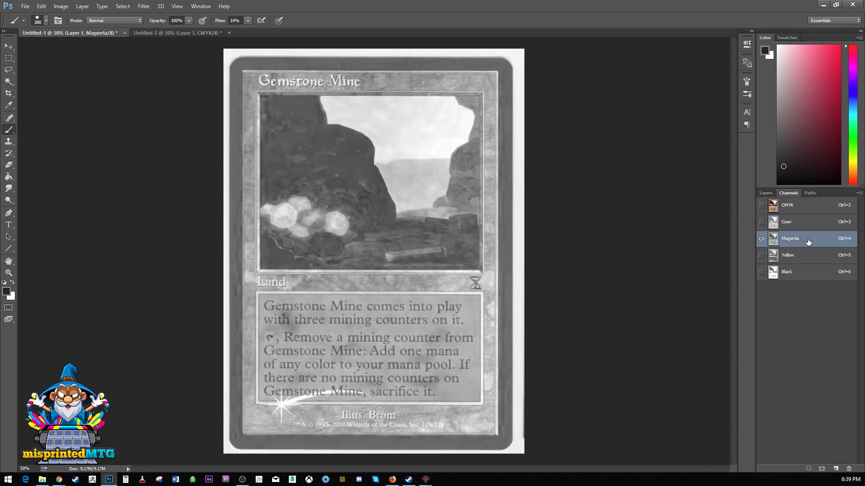
pyautogui.rightClick(808, 243)
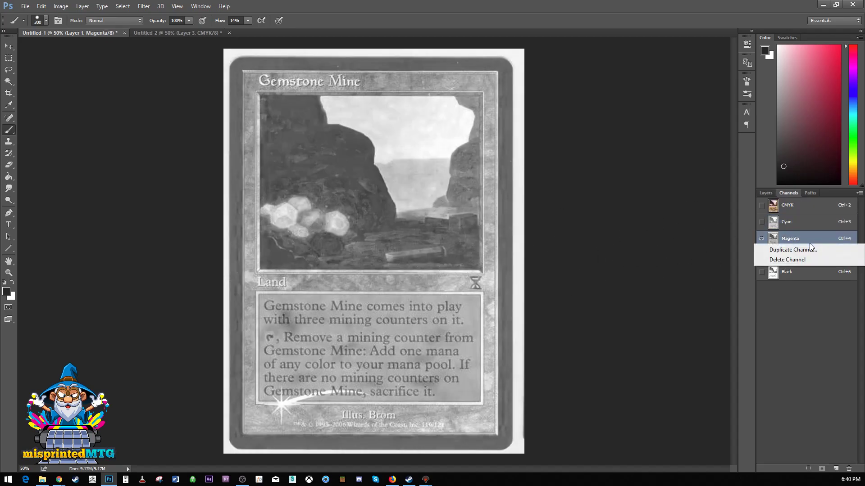
pyautogui.click(794, 250)
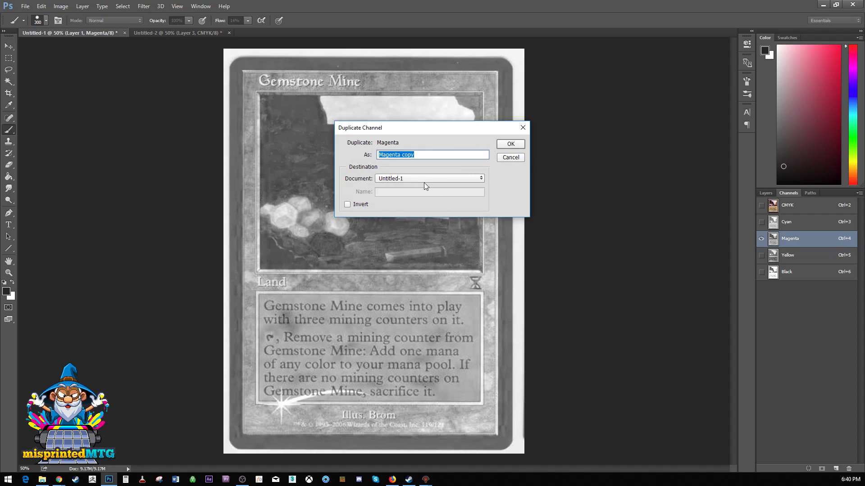
pyautogui.click(406, 182)
pyautogui.click(400, 191)
pyautogui.write('magenta')
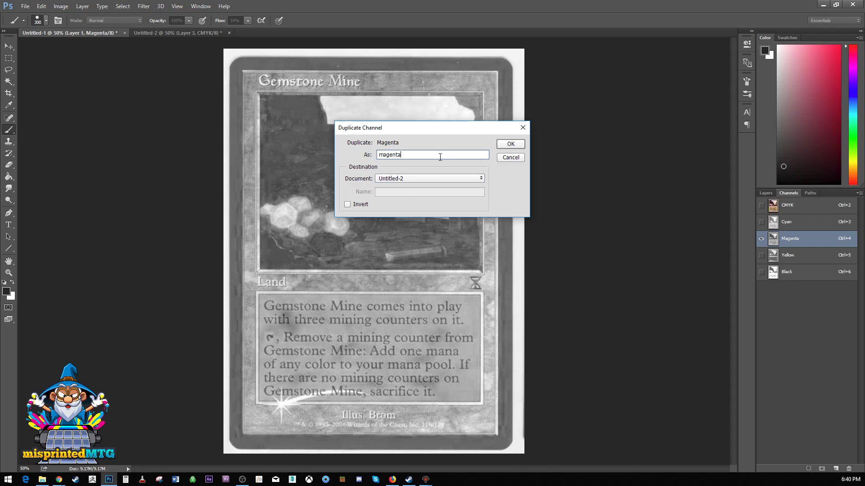
pyautogui.click(510, 143)
# - Add a mask to Layer 3, paste the grayscale card into it and invert it
pyautogui.click(193, 32)
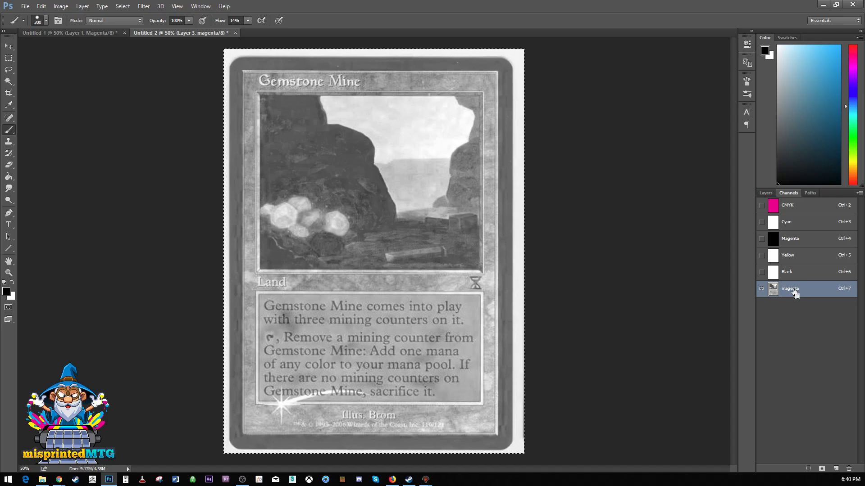
pyautogui.click(766, 193)
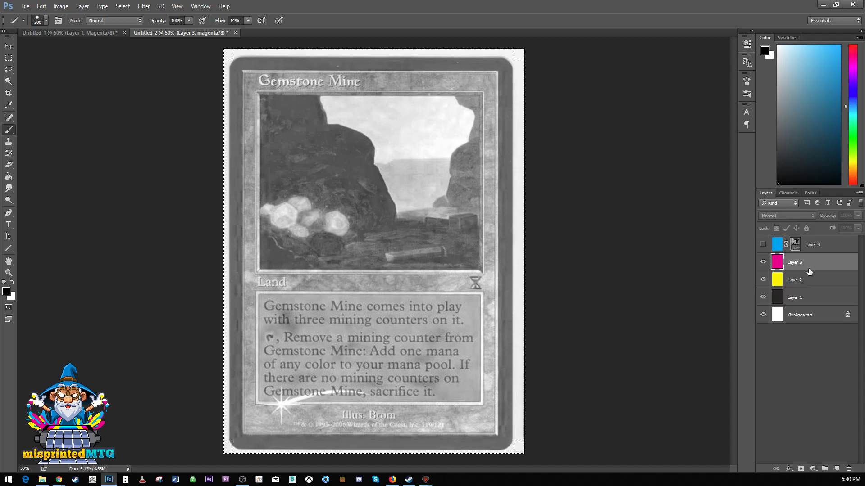
pyautogui.click(801, 468)
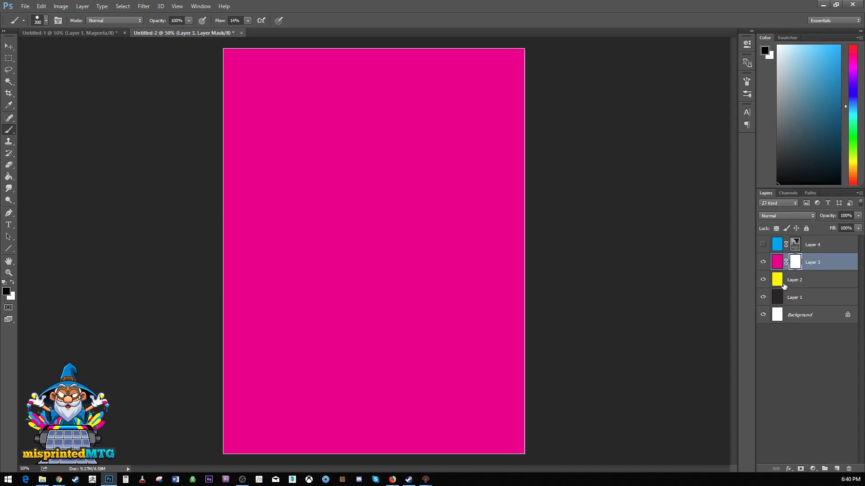
pyautogui.keyDown('alt'); pyautogui.click(799, 266); pyautogui.keyUp('alt')
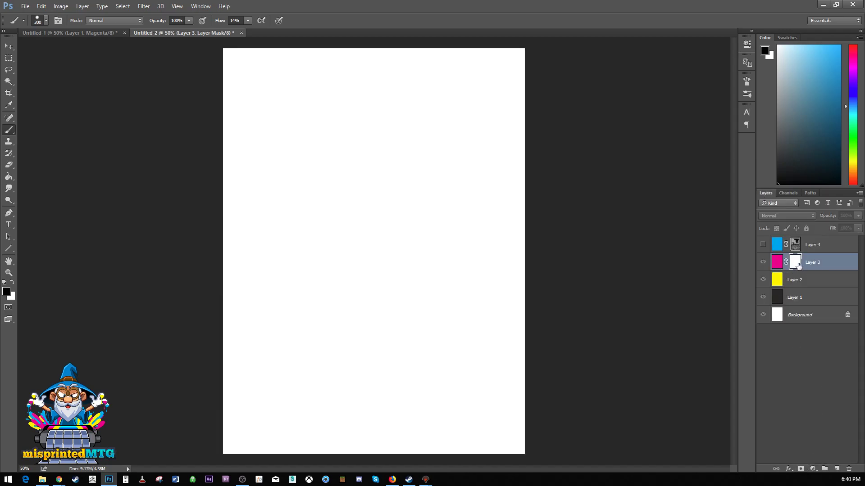
pyautogui.hotkey('ctrl', 'v')
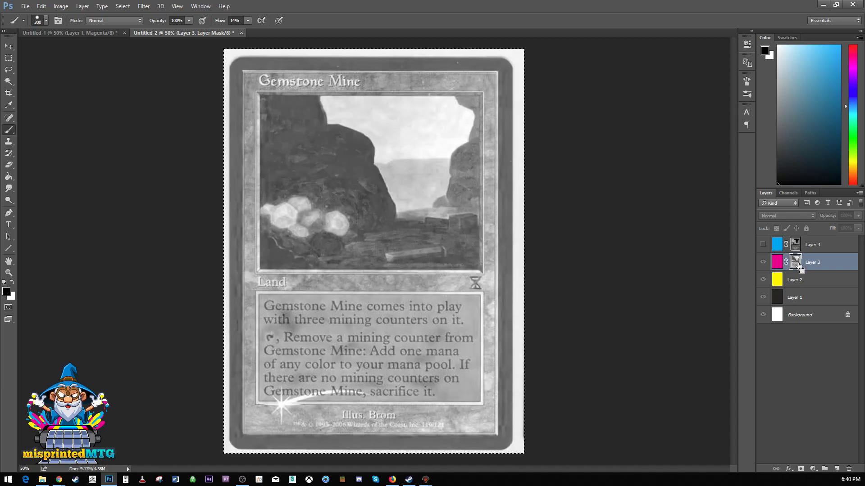
pyautogui.hotkey('ctrl', 'i')
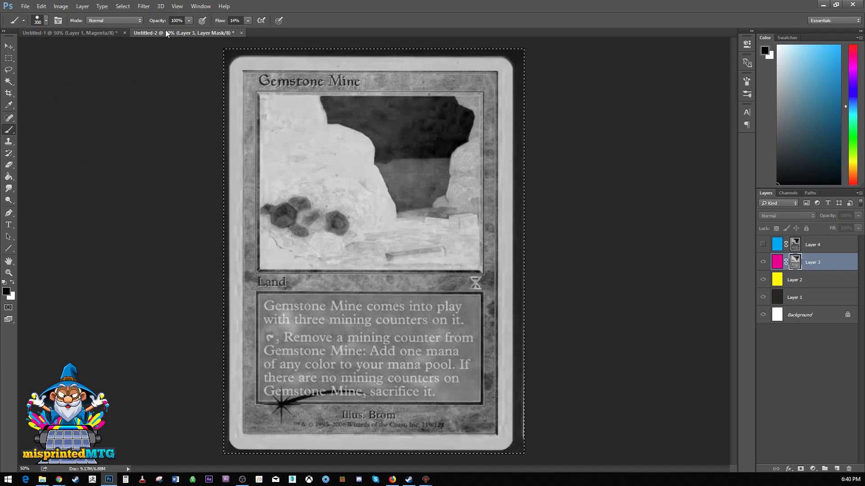
pyautogui.click(76, 33)
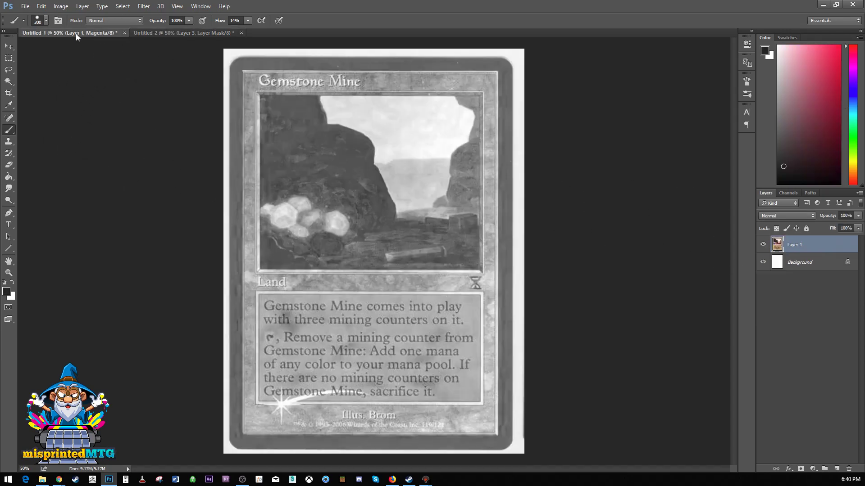
# - Duplicate Untitled-1's Yellow channel into Untitled-2, where it appears as Alpha 1
pyautogui.click(787, 193)
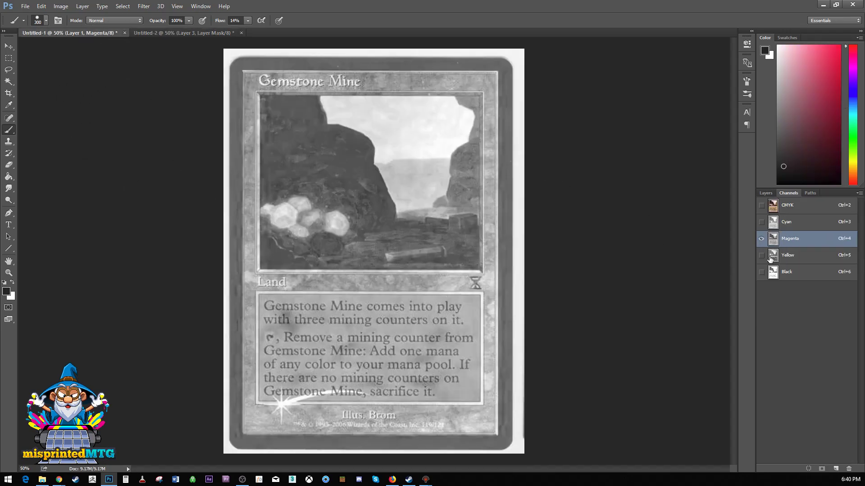
pyautogui.click(813, 259)
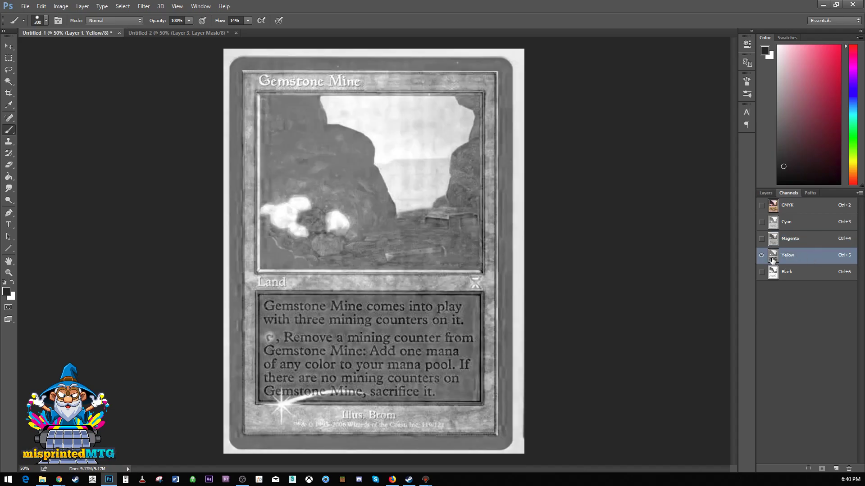
pyautogui.rightClick(803, 256)
pyautogui.click(804, 261)
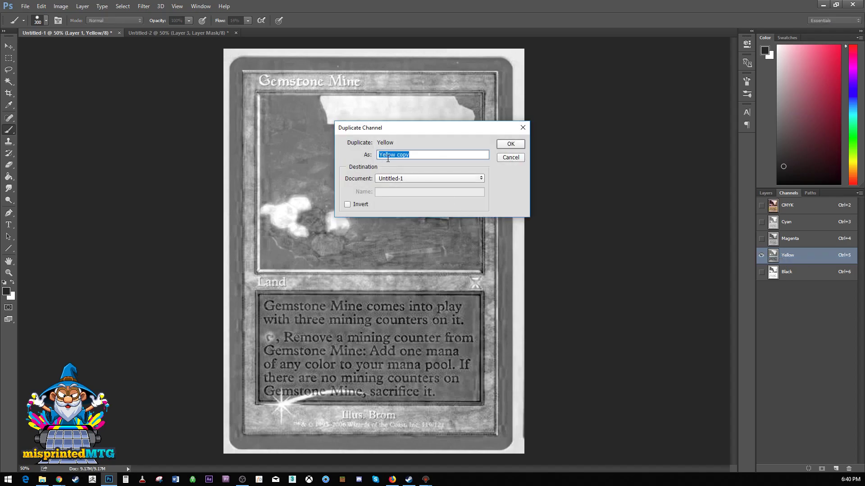
pyautogui.click(396, 179)
pyautogui.click(405, 193)
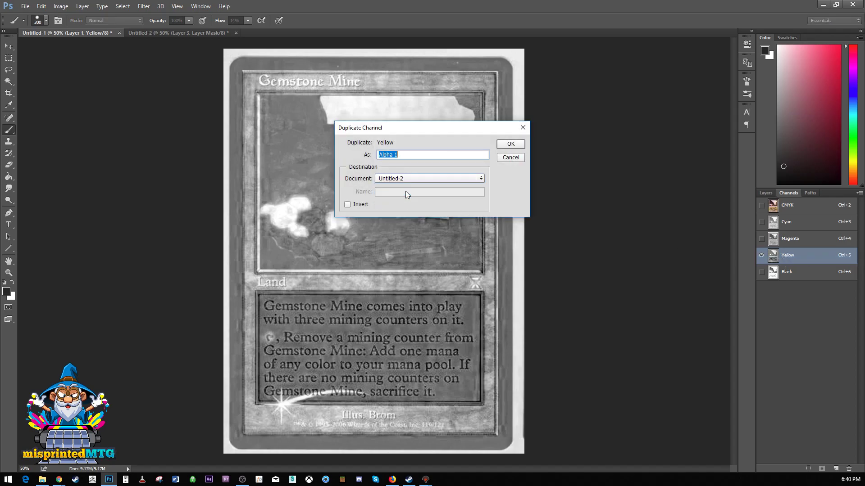
pyautogui.click(510, 144)
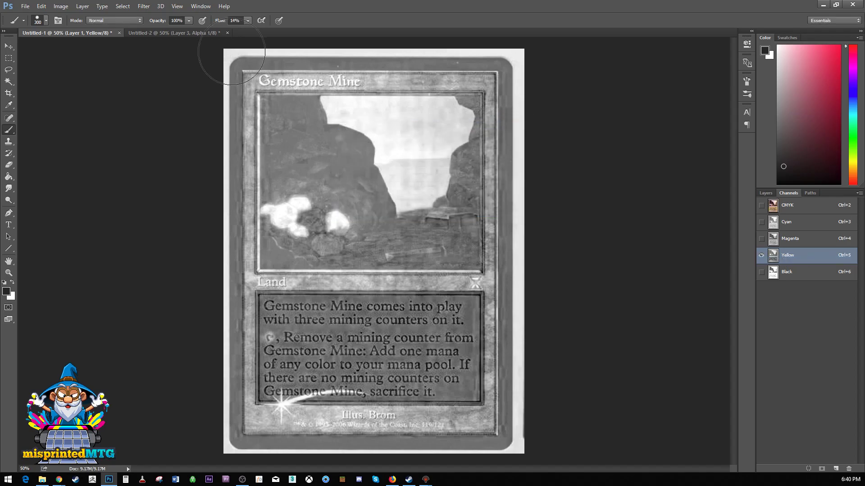
pyautogui.click(199, 31)
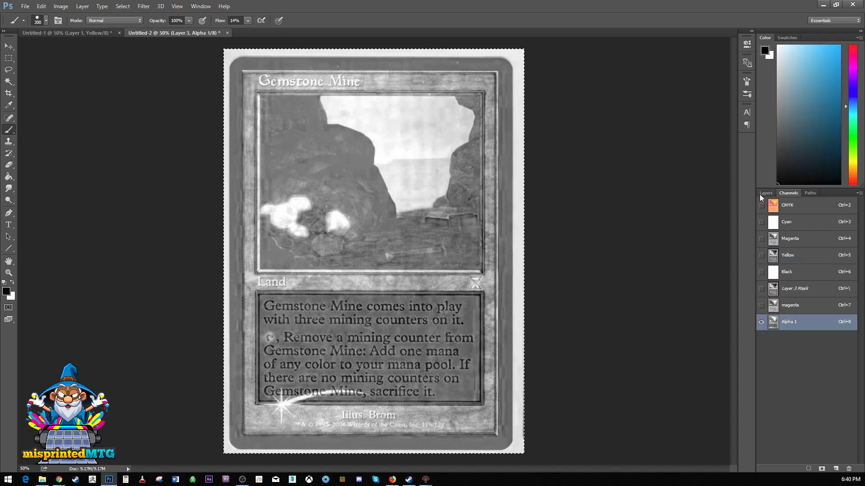
pyautogui.rightClick(794, 322)
pyautogui.click(640, 271)
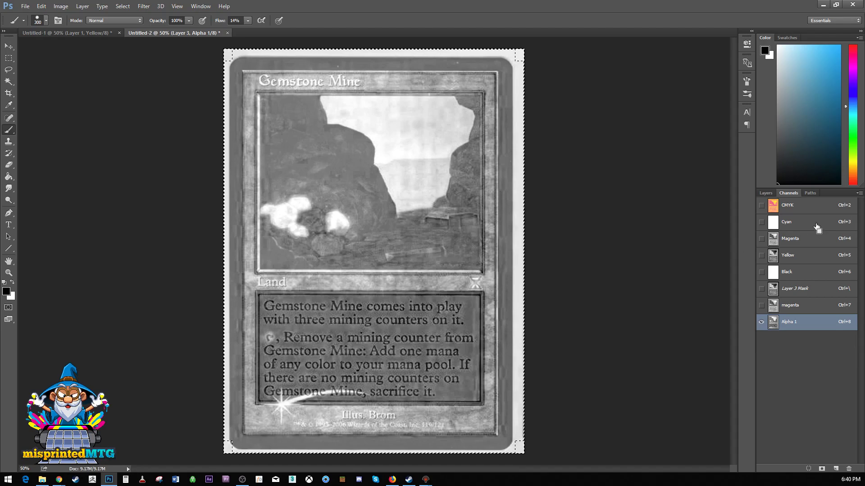
# - Delete the stray 'magenta' channel from Untitled-2's channel list
pyautogui.rightClick(807, 289)
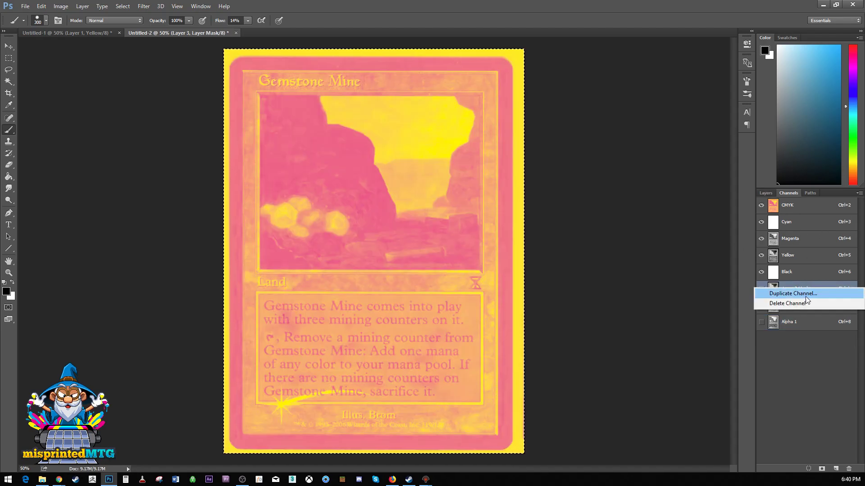
pyautogui.click(839, 368)
pyautogui.click(812, 306)
pyautogui.rightClick(813, 306)
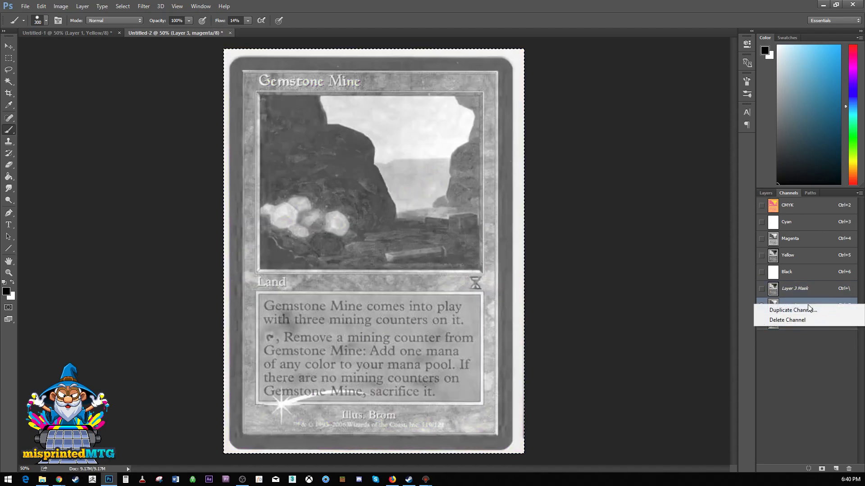
pyautogui.click(812, 320)
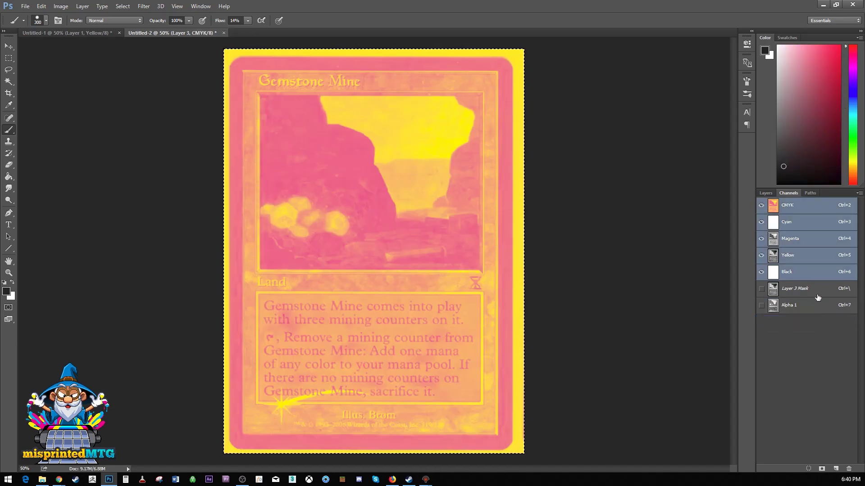
# - Undo the accidental deletion of Layer 3's mask so the mask is restored
pyautogui.click(820, 291)
pyautogui.rightClick(821, 294)
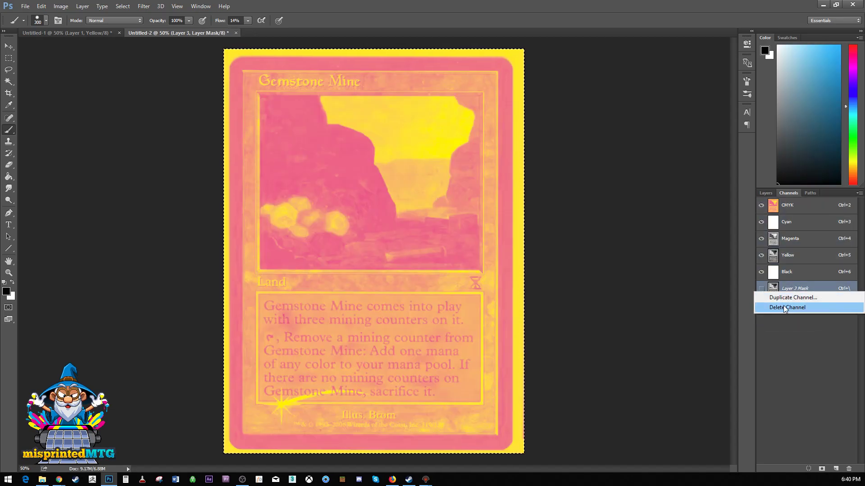
pyautogui.click(817, 307)
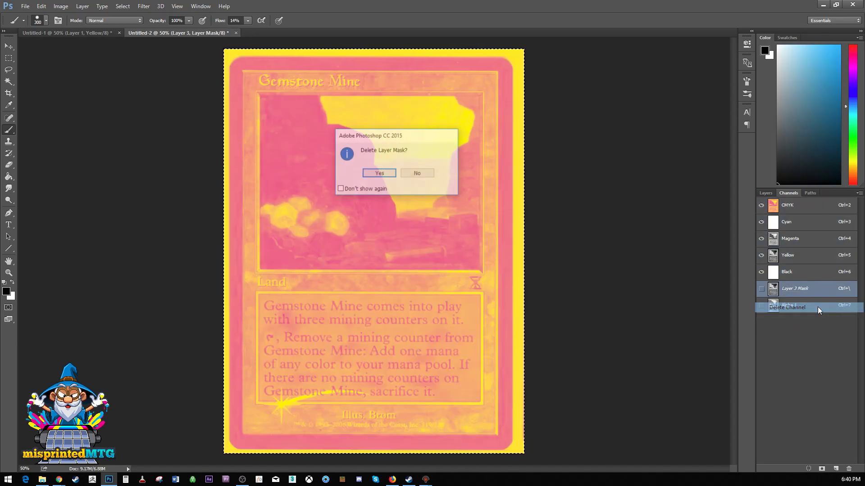
pyautogui.click(379, 173)
pyautogui.click(762, 195)
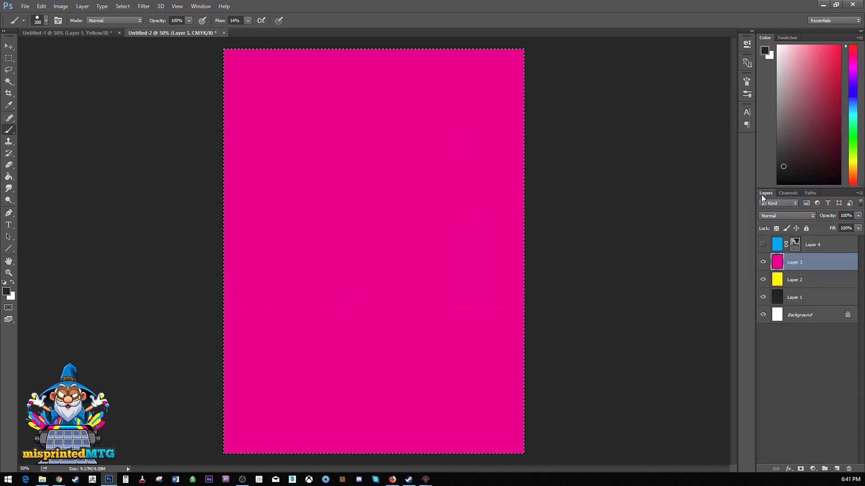
pyautogui.hotkey('ctrl', 'z')
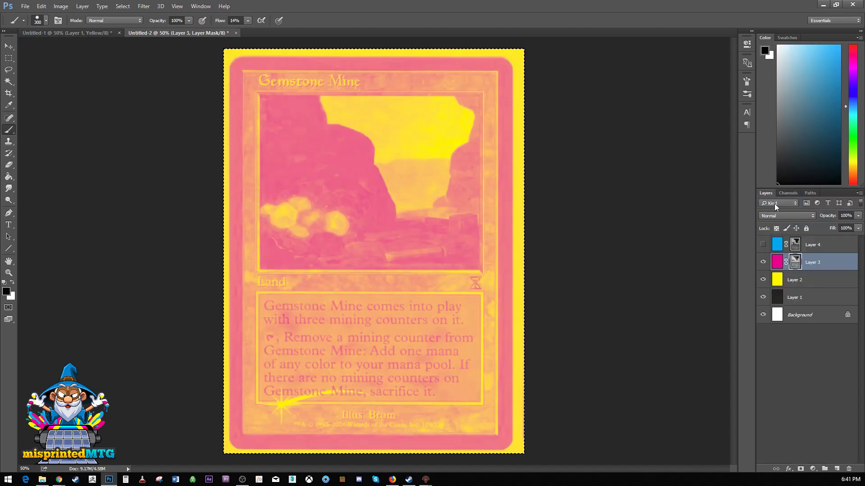
pyautogui.click(788, 193)
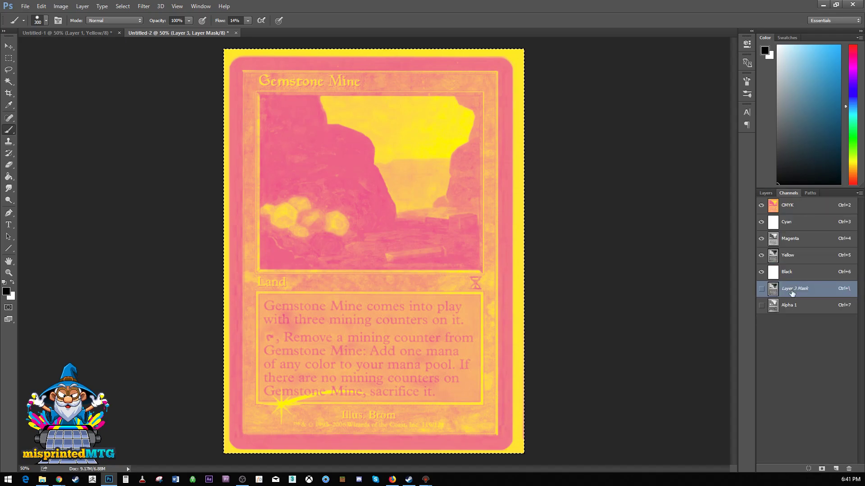
# - Add a mask to yellow Layer 2, paste the Yellow plate into it and invert it
pyautogui.click(792, 307)
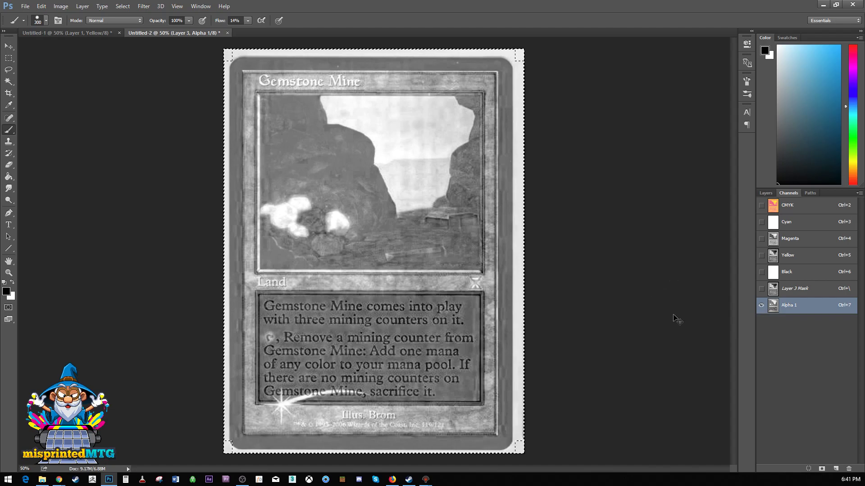
pyautogui.click(766, 194)
pyautogui.click(813, 280)
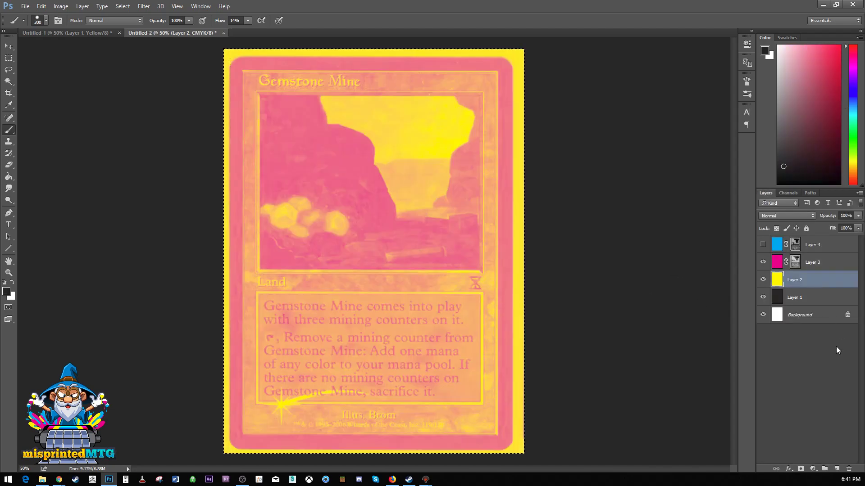
pyautogui.keyDown('alt'); pyautogui.click(794, 280); pyautogui.keyUp('alt')
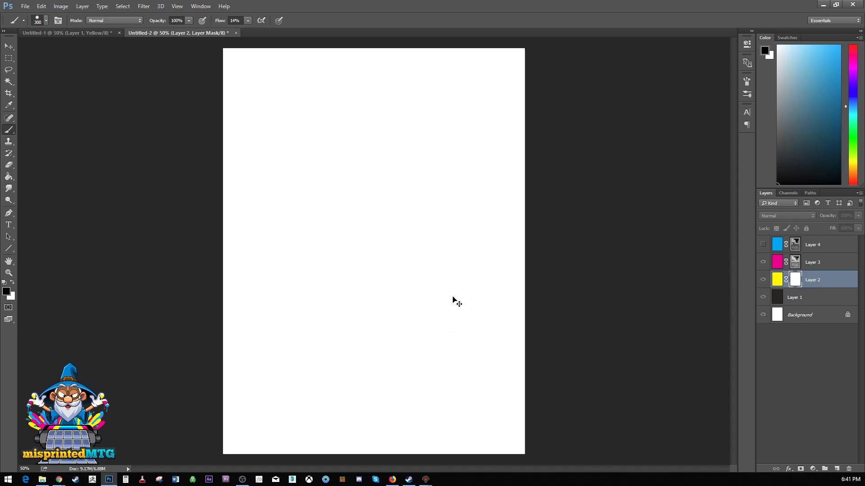
pyautogui.hotkey('ctrl', 'v')
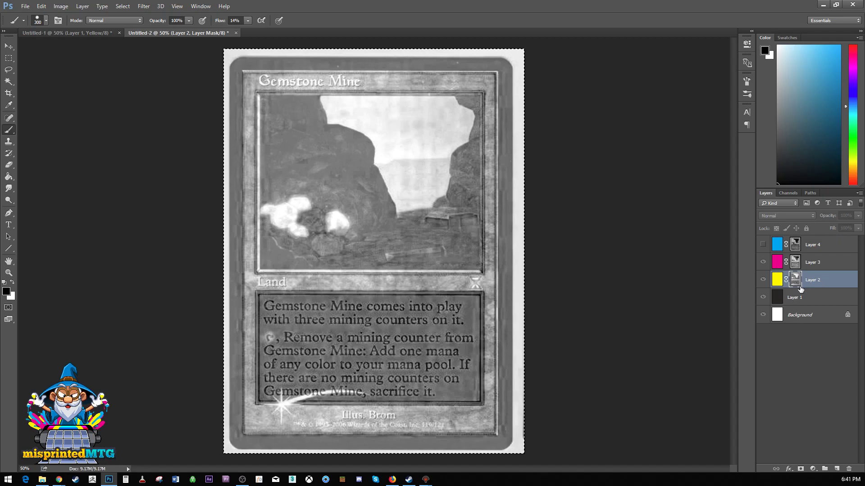
pyautogui.hotkey('ctrl', 'i')
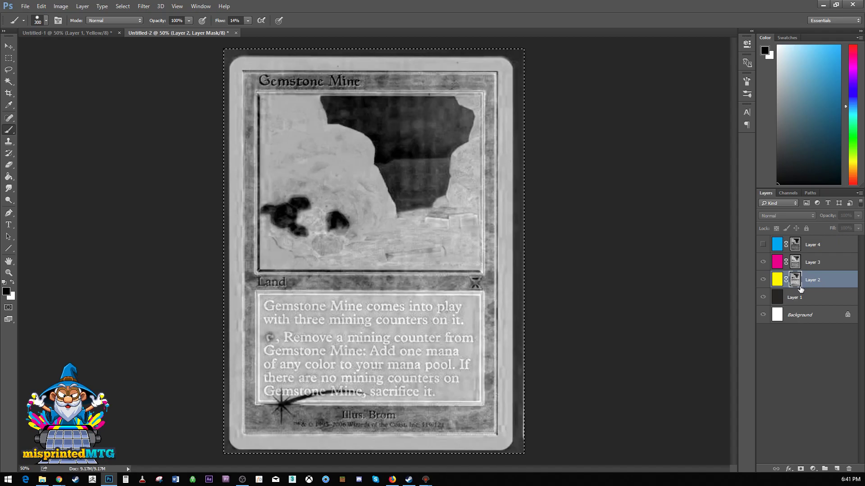
pyautogui.click(75, 33)
# - Duplicate the card's Black channel into Untitled-2
pyautogui.click(789, 194)
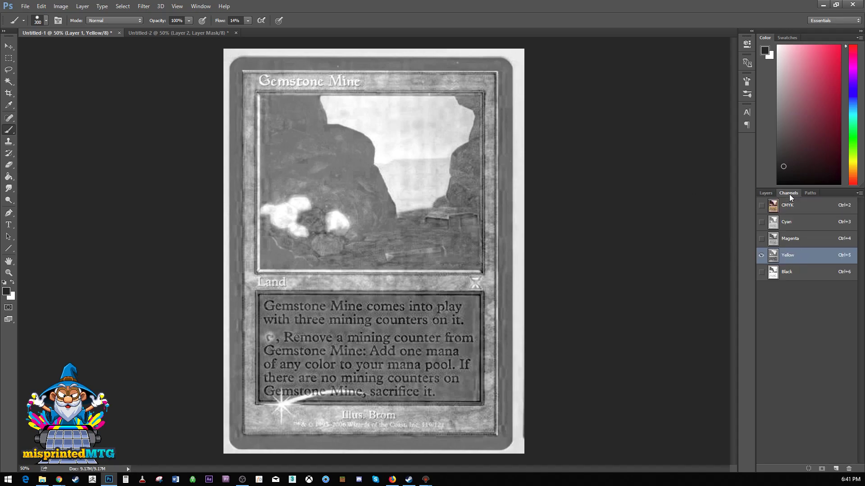
pyautogui.click(801, 274)
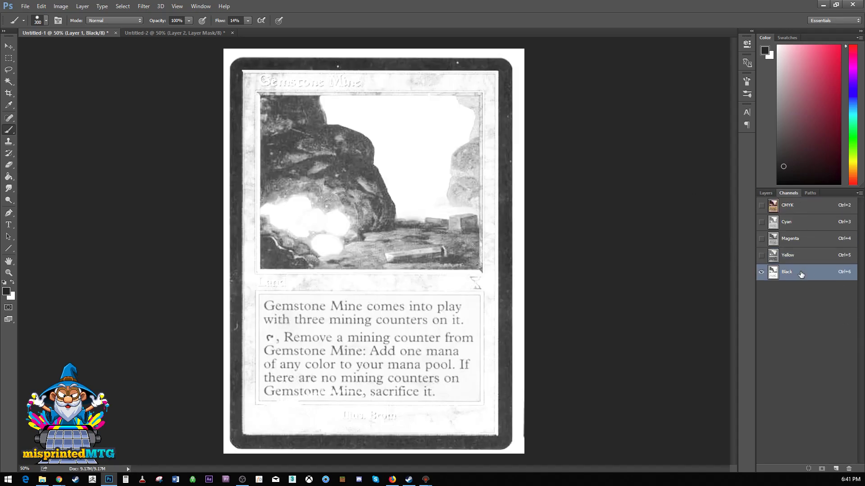
pyautogui.rightClick(801, 273)
pyautogui.click(809, 279)
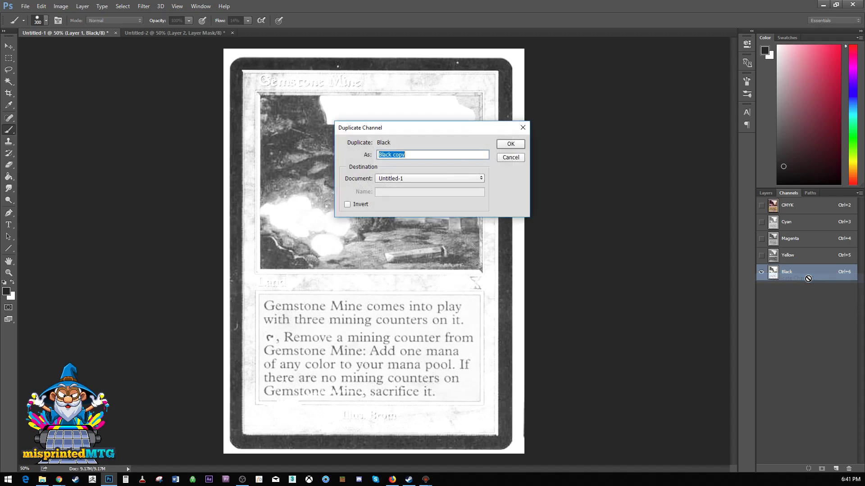
pyautogui.click(453, 177)
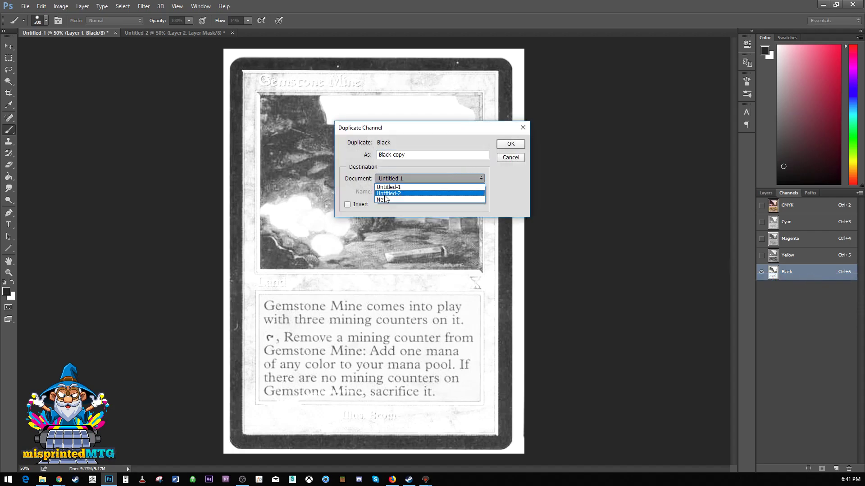
pyautogui.click(386, 193)
pyautogui.click(510, 144)
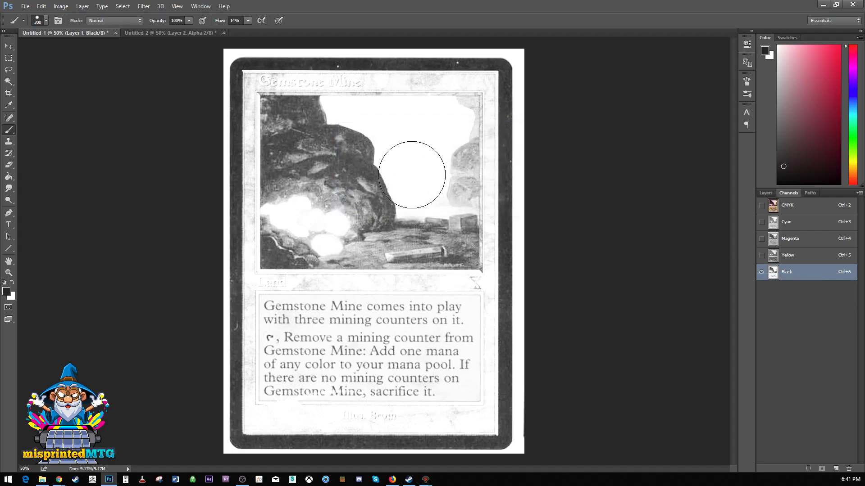
# - Add a mask to black Layer 1 and paste the grayscale card image into it
pyautogui.click(172, 32)
pyautogui.keyDown('ctrl'); pyautogui.click(808, 323); pyautogui.keyUp('ctrl')
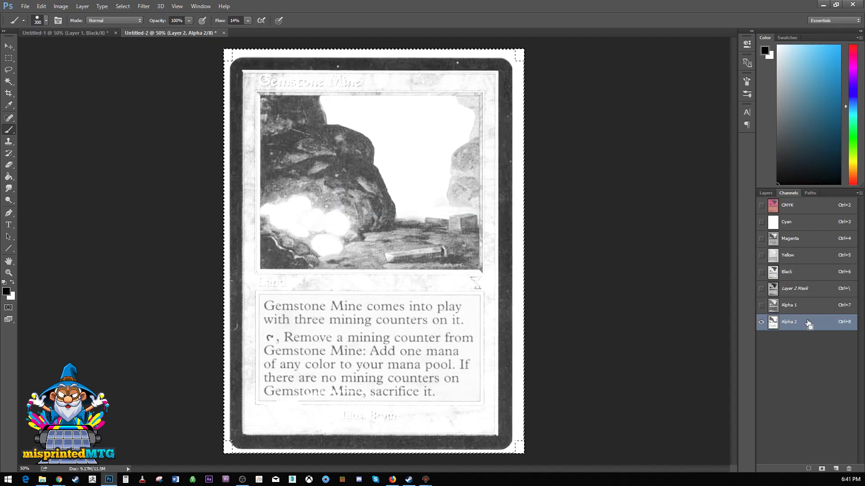
pyautogui.click(767, 193)
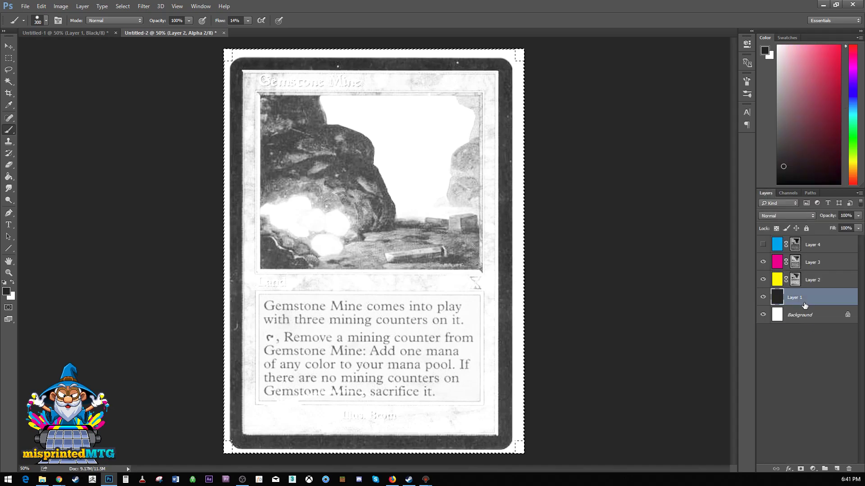
pyautogui.click(811, 298)
pyautogui.click(802, 469)
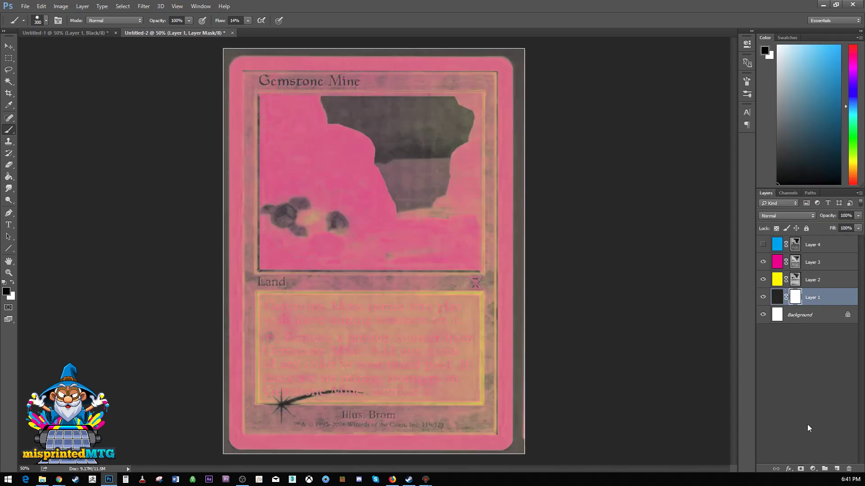
pyautogui.keyDown('alt'); pyautogui.click(797, 297); pyautogui.keyUp('alt')
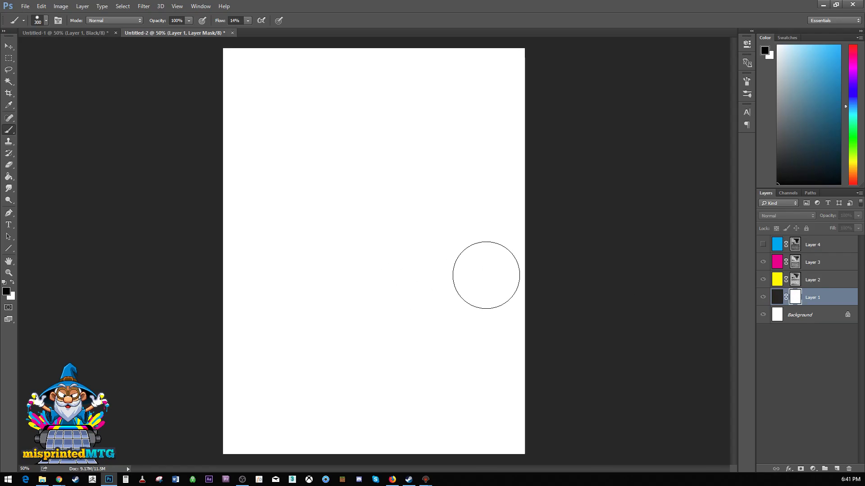
pyautogui.hotkey('ctrl', 'v')
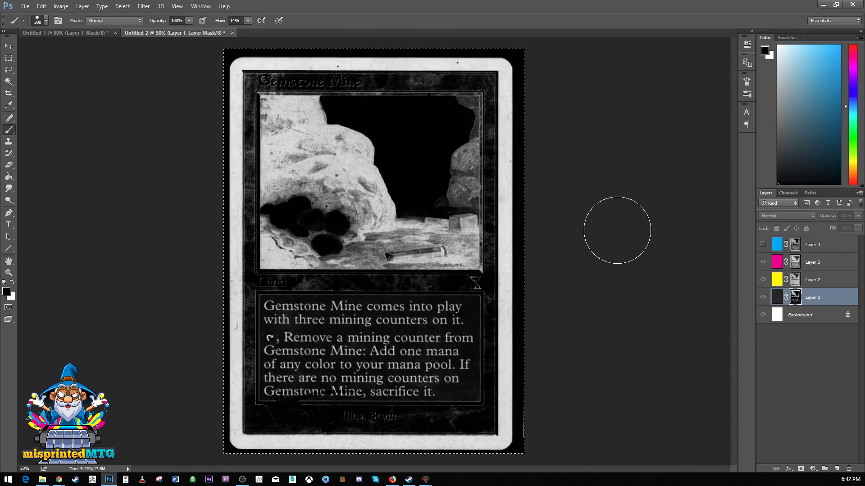
# - Check the original card's full-colour composite in Untitled-1's channels
pyautogui.click(777, 295)
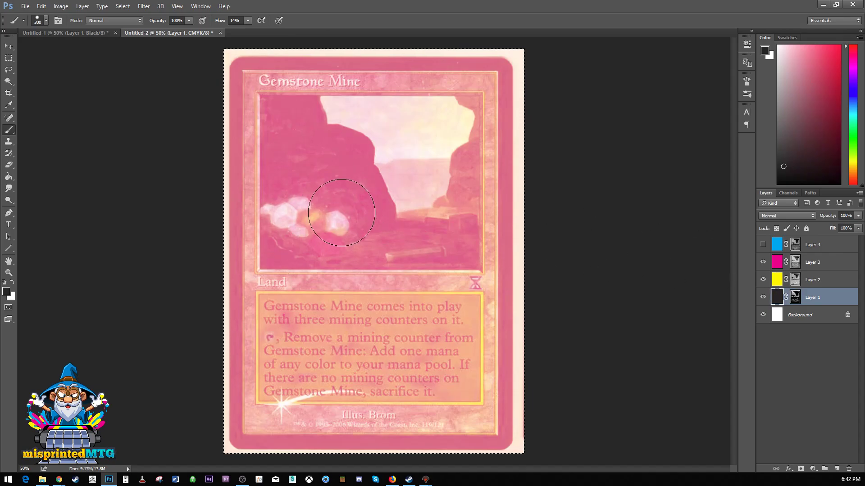
pyautogui.click(63, 33)
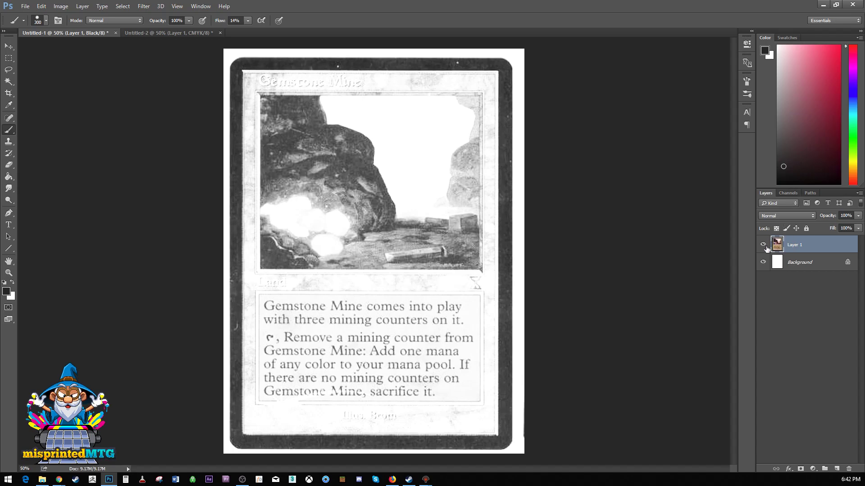
pyautogui.click(787, 193)
pyautogui.click(761, 205)
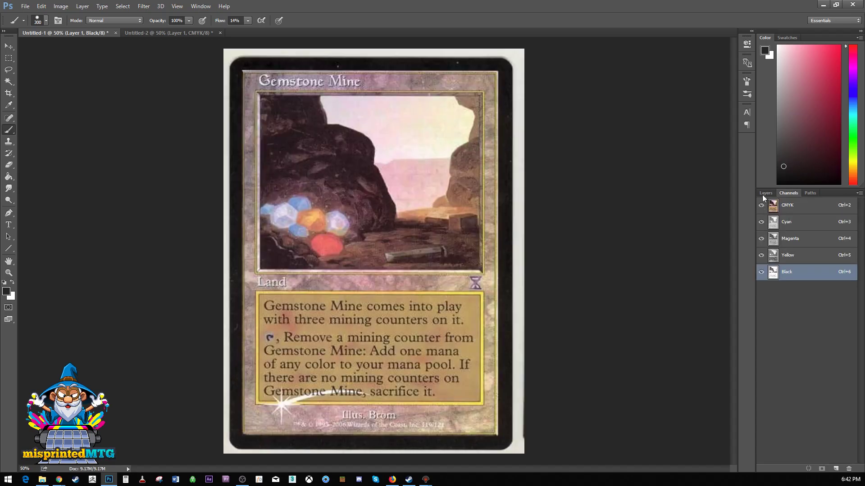
pyautogui.click(767, 193)
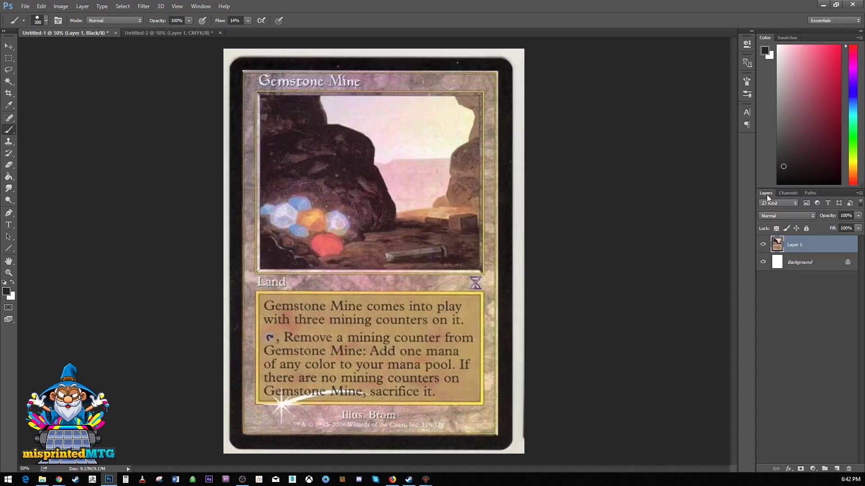
# - Turn cyan Layer 4 back on in Untitled-2 and select it
pyautogui.click(168, 32)
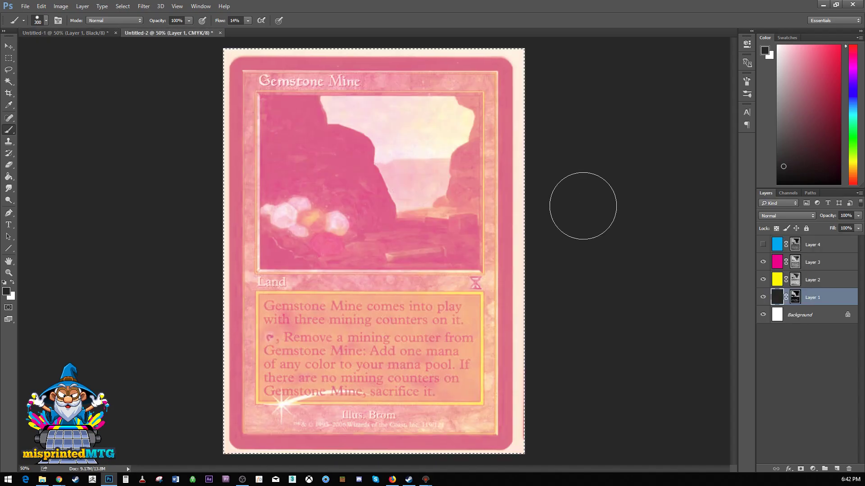
pyautogui.click(762, 244)
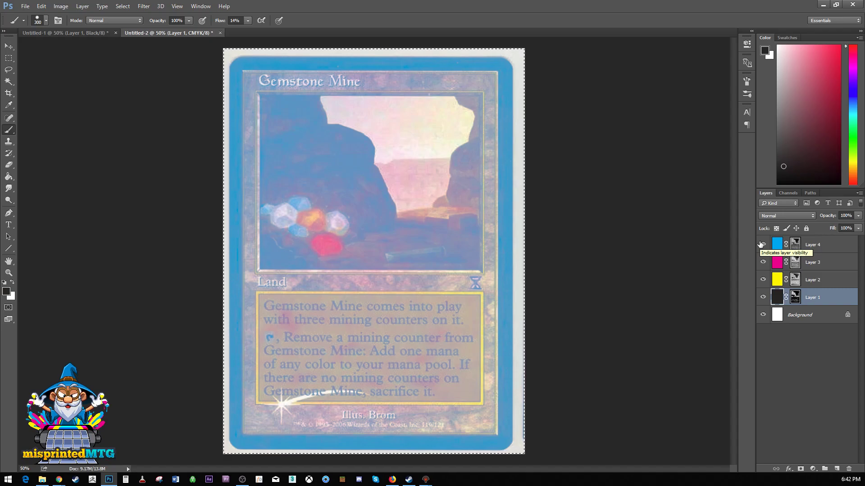
pyautogui.click(838, 248)
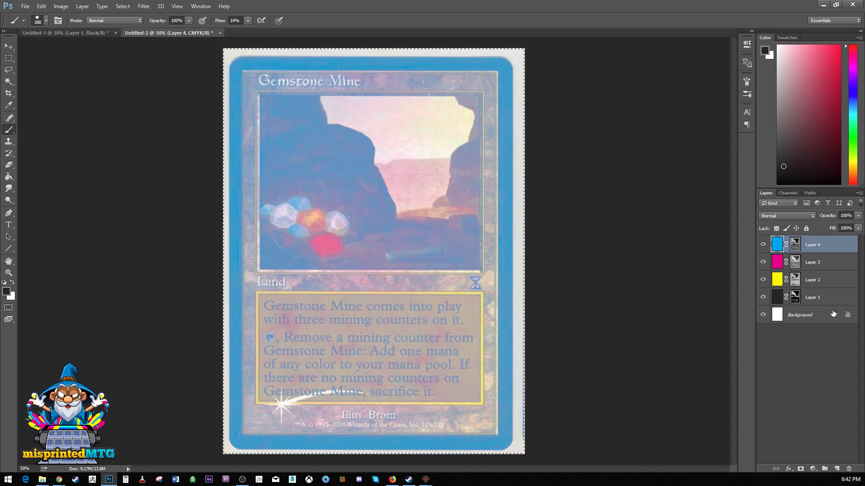
# - Set Layers 1–4 to the Multiply blend mode
pyautogui.keyDown('ctrl'); pyautogui.click(830, 263); pyautogui.keyUp('ctrl')
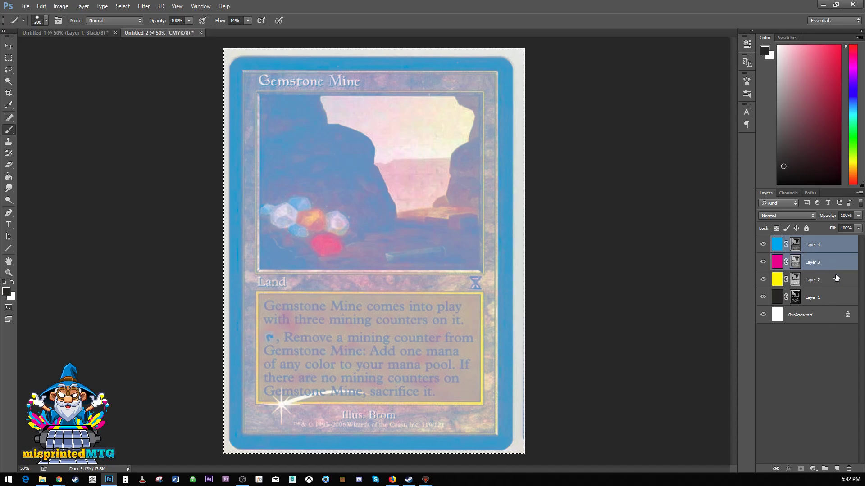
pyautogui.keyDown('ctrl'); pyautogui.click(835, 278); pyautogui.keyUp('ctrl')
pyautogui.keyDown('ctrl'); pyautogui.click(833, 301); pyautogui.keyUp('ctrl')
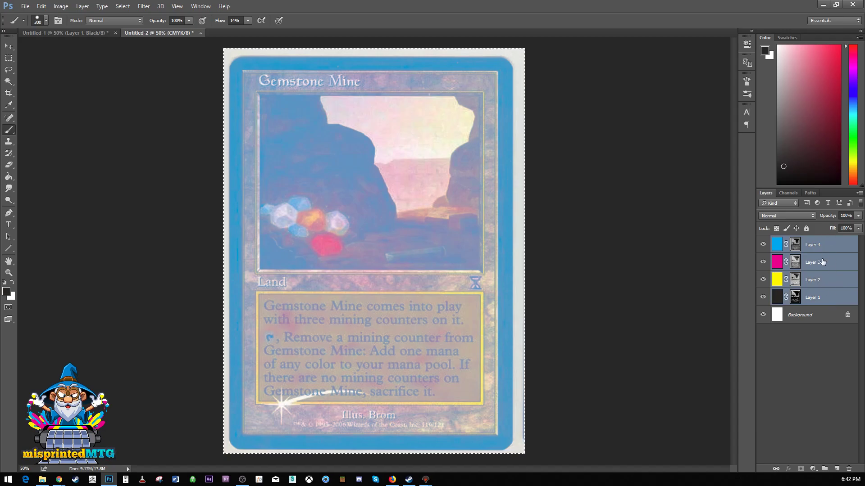
pyautogui.click(796, 217)
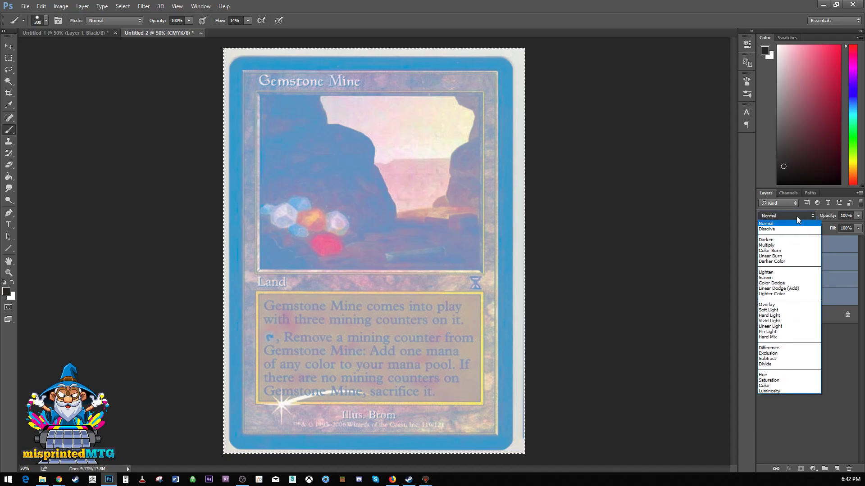
pyautogui.click(775, 246)
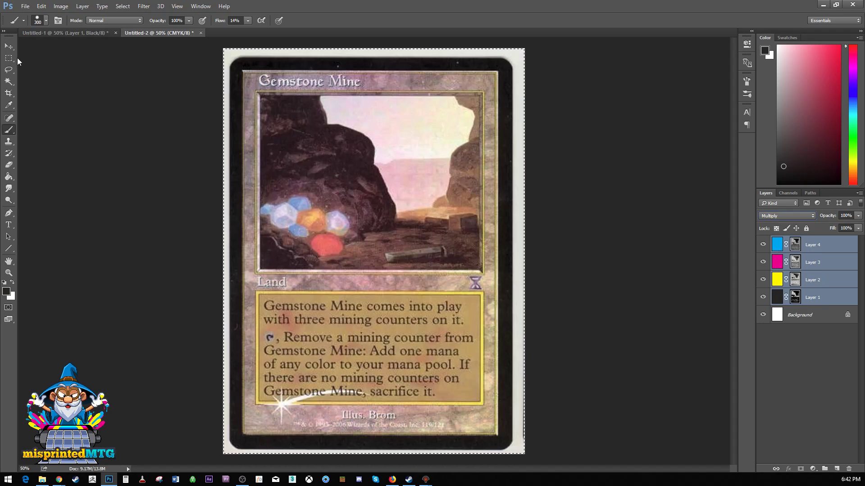
# - Toggle each ink layer off and on to compare the plates, then select Layer 4 alone
pyautogui.click(8, 46)
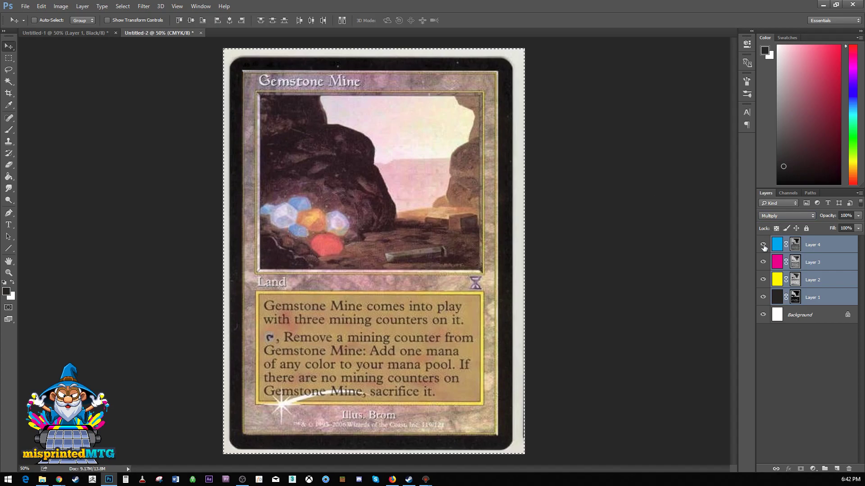
pyautogui.click(763, 245)
pyautogui.click(763, 245)
pyautogui.click(763, 262)
pyautogui.click(763, 262)
pyautogui.click(763, 280)
pyautogui.click(763, 279)
pyautogui.click(763, 298)
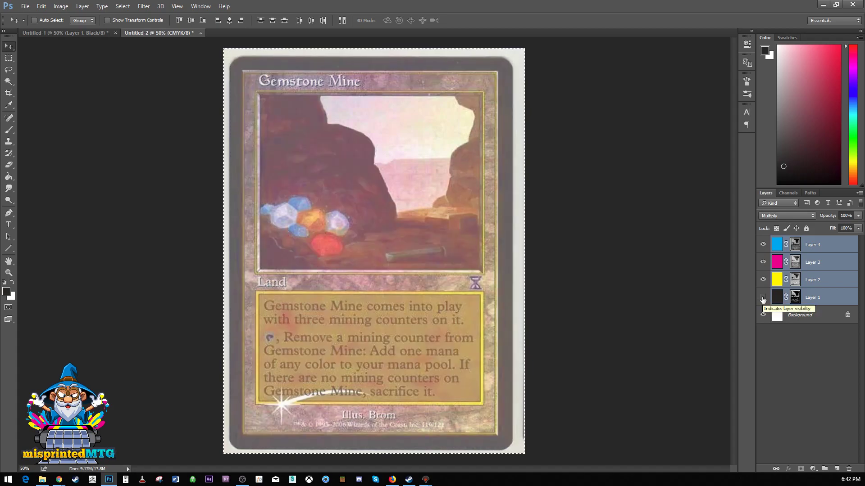
pyautogui.click(763, 298)
pyautogui.click(846, 249)
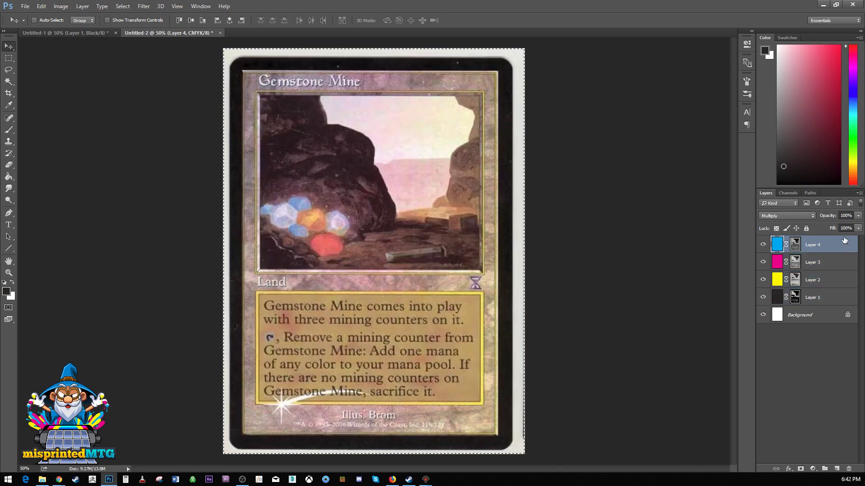
pyautogui.click(858, 216)
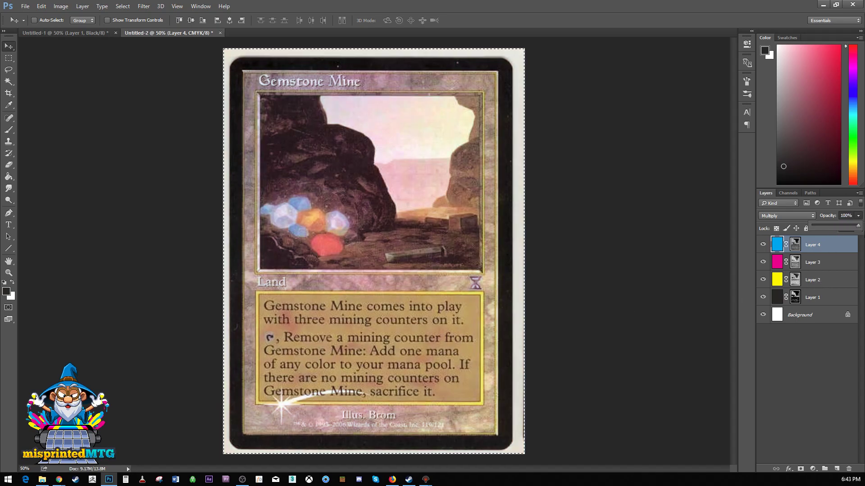
pyautogui.click(819, 265)
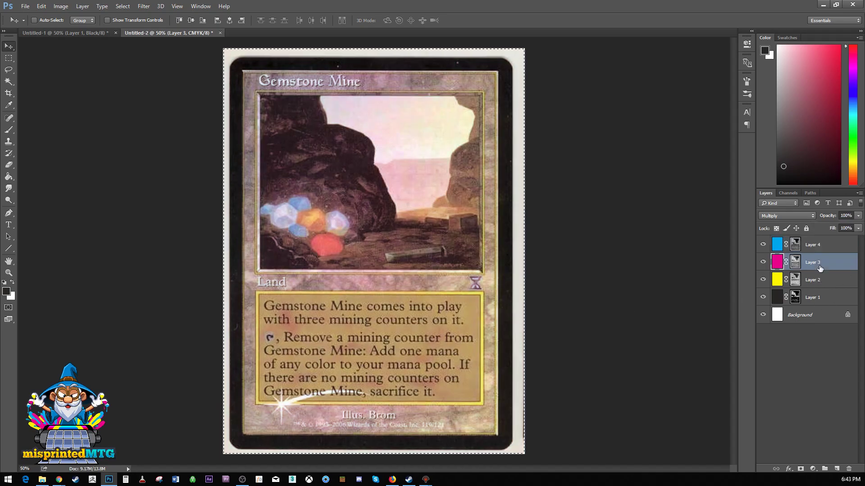
pyautogui.click(821, 284)
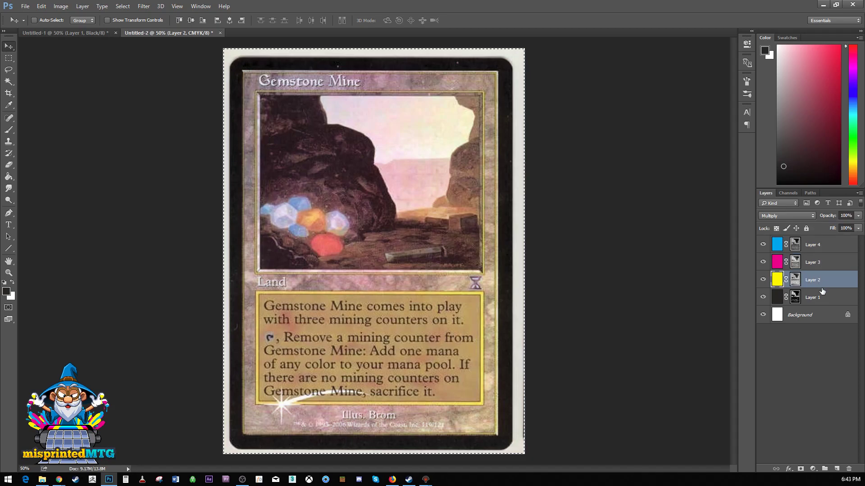
pyautogui.click(834, 261)
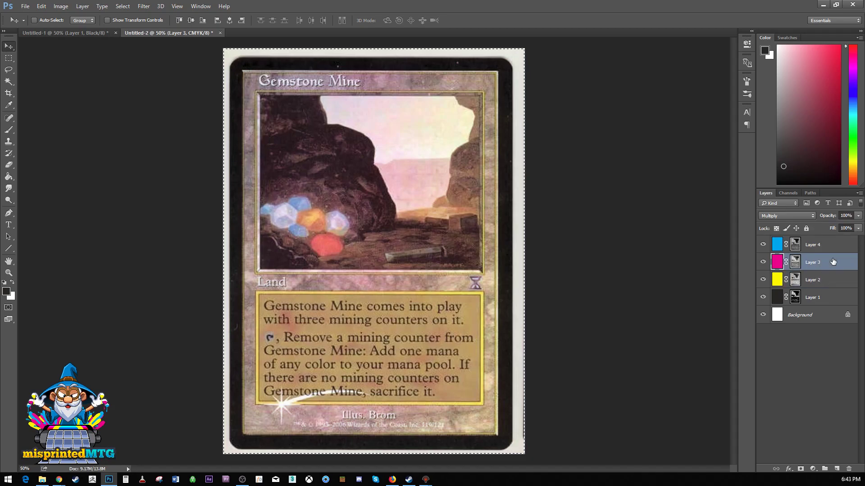
pyautogui.click(859, 217)
pyautogui.moveTo(860, 227); pyautogui.dragTo(833, 229)
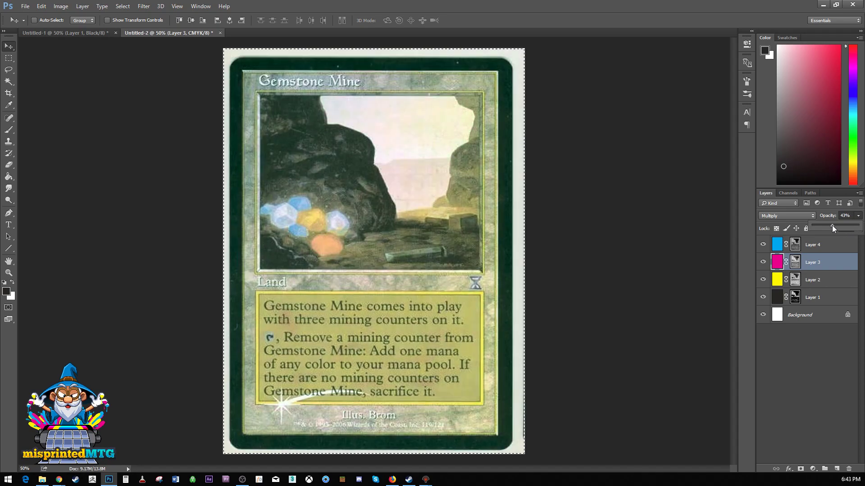
pyautogui.click(825, 279)
pyautogui.click(859, 216)
pyautogui.moveTo(858, 226); pyautogui.dragTo(856, 230)
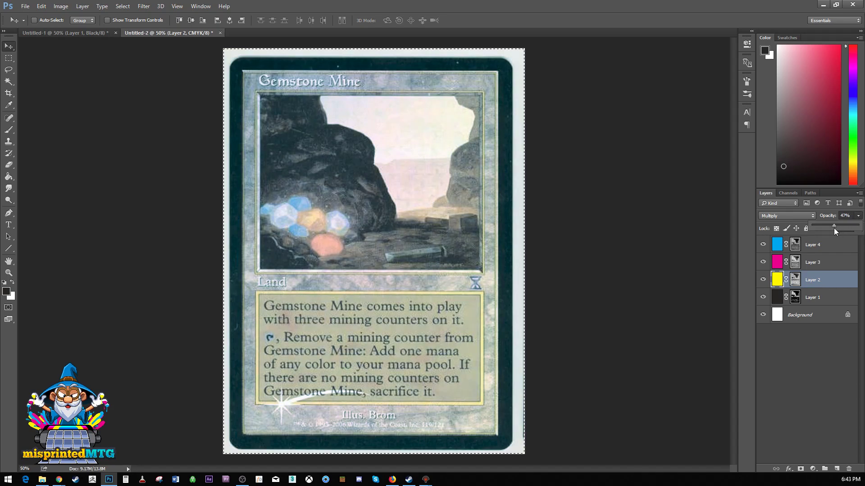
pyautogui.moveTo(832, 229); pyautogui.dragTo(832, 228)
pyautogui.click(813, 266)
pyautogui.click(813, 266)
pyautogui.press('0')
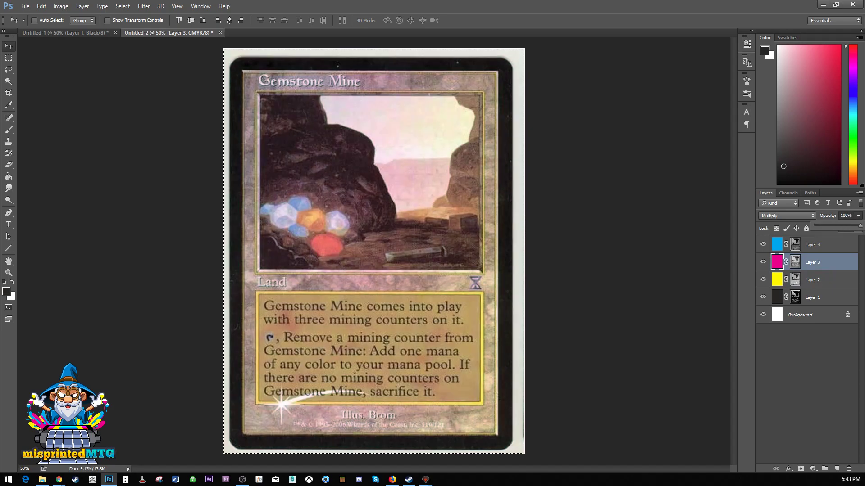
pyautogui.click(846, 242)
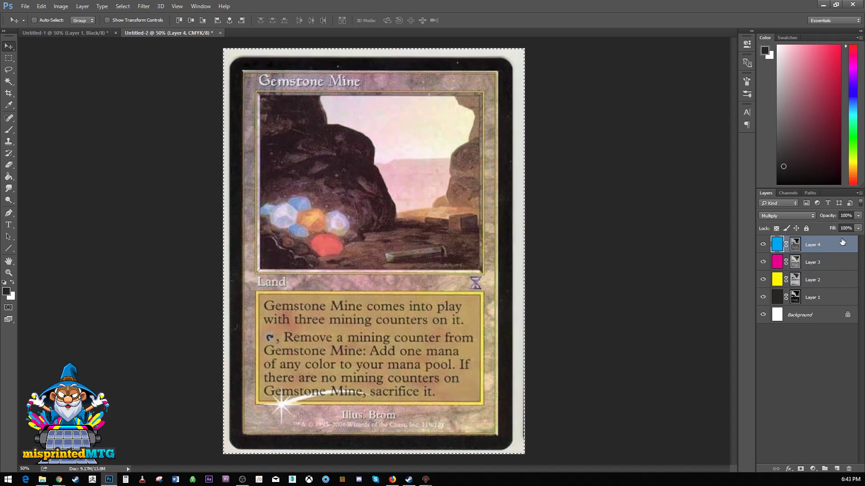